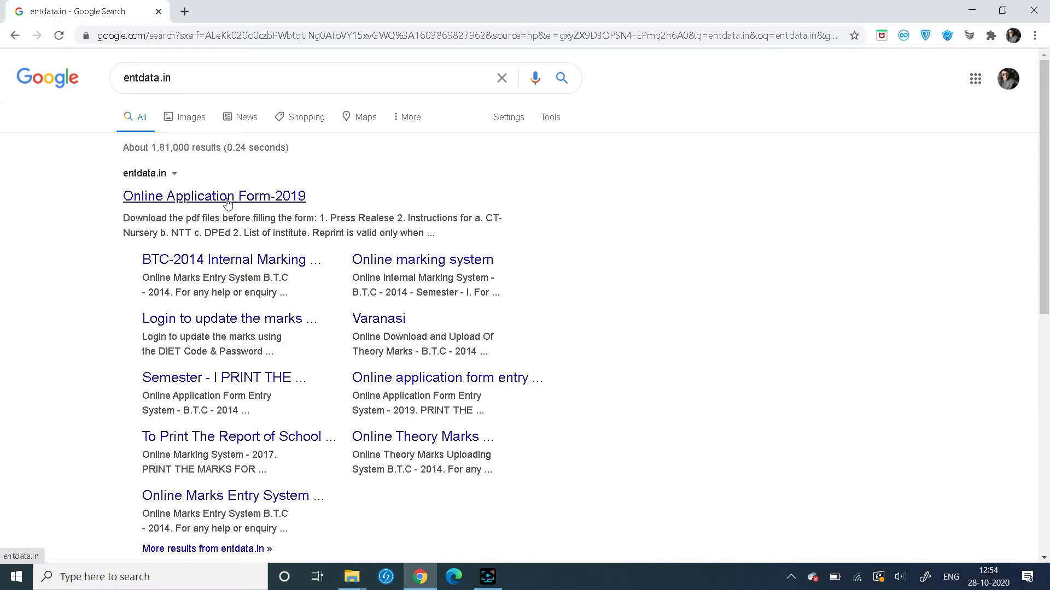
# Open the Online Application Form-2019 site and the NTSE Class X registration form
pyautogui.click(227, 198)
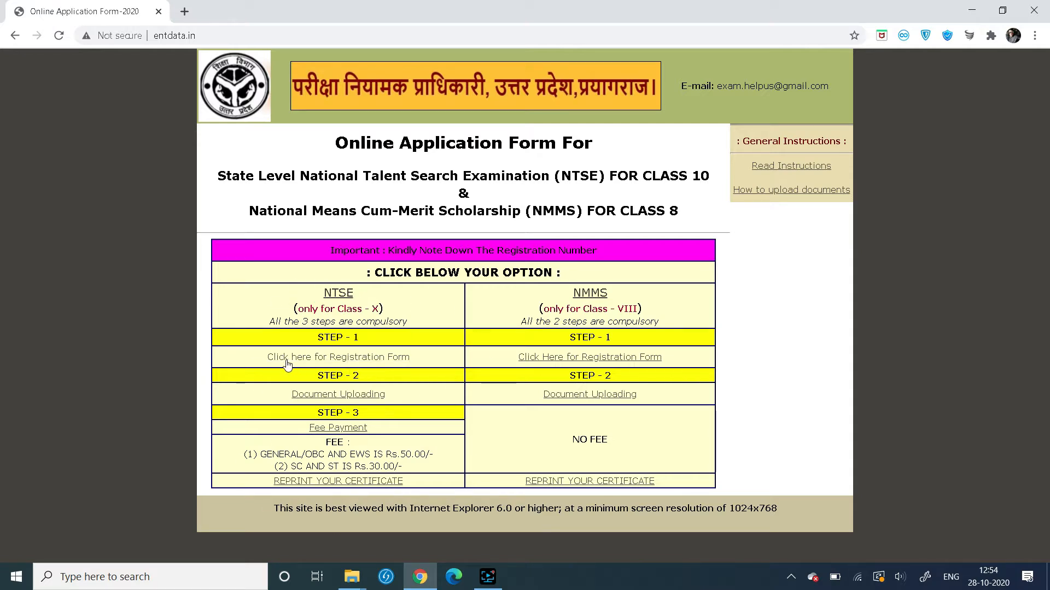
pyautogui.click(353, 365)
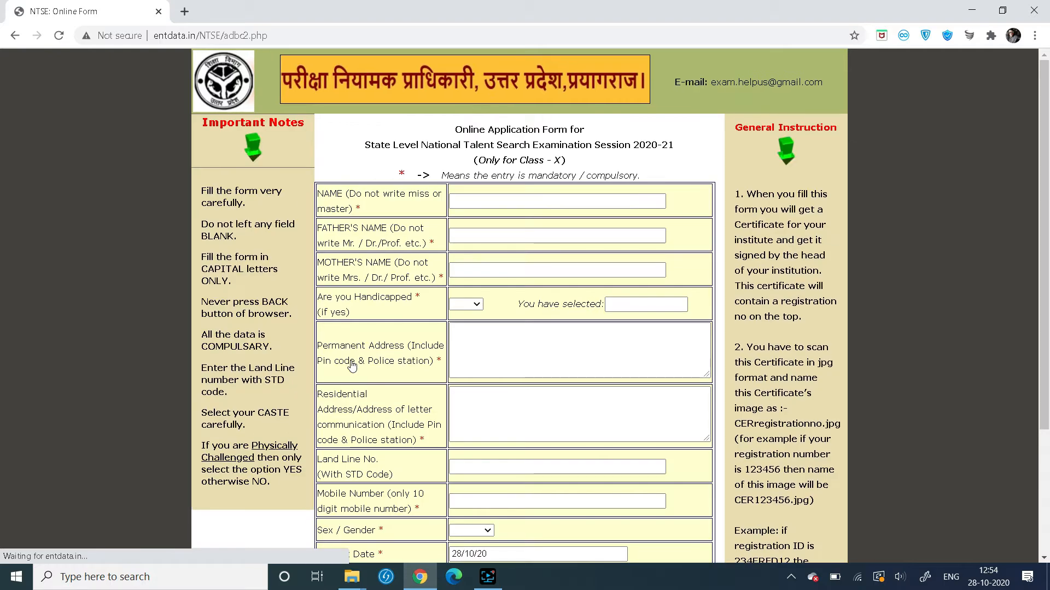
# Enter the candidate's name, the father's name and the mother's name
pyautogui.click(515, 205)
pyautogui.click(517, 202)
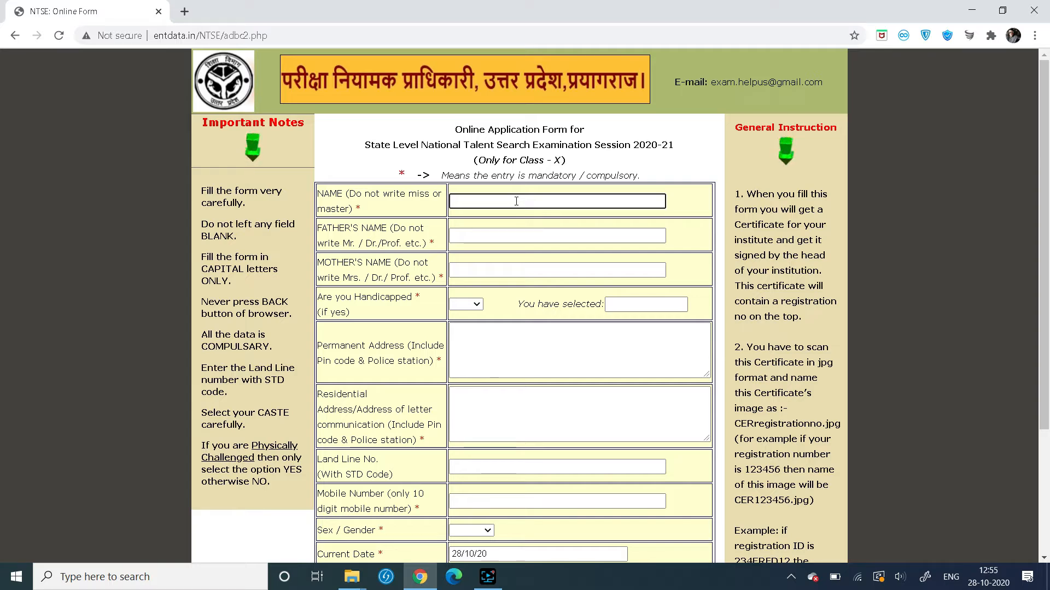
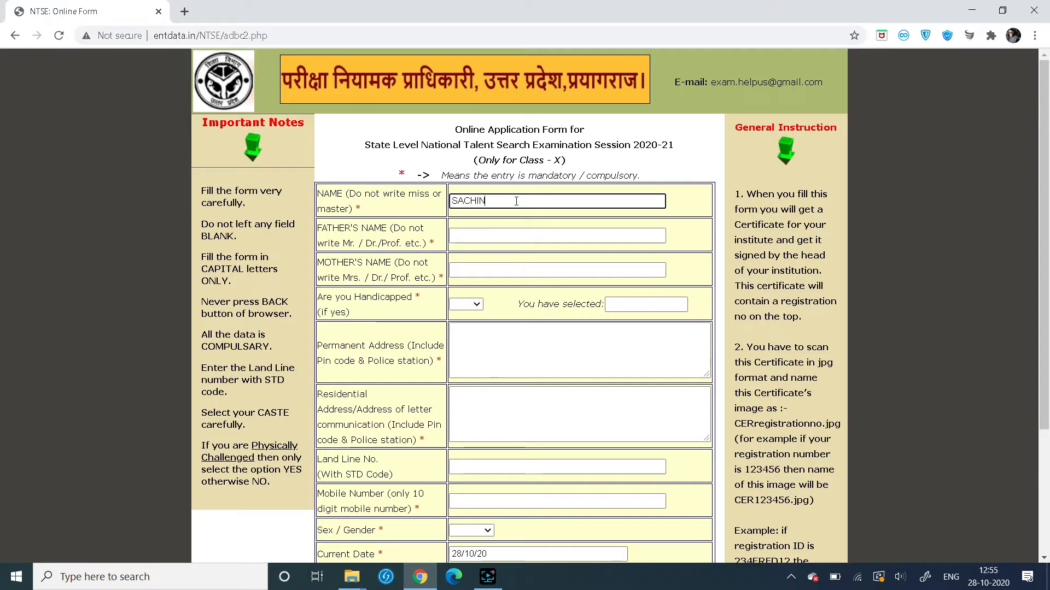
pyautogui.click(510, 236)
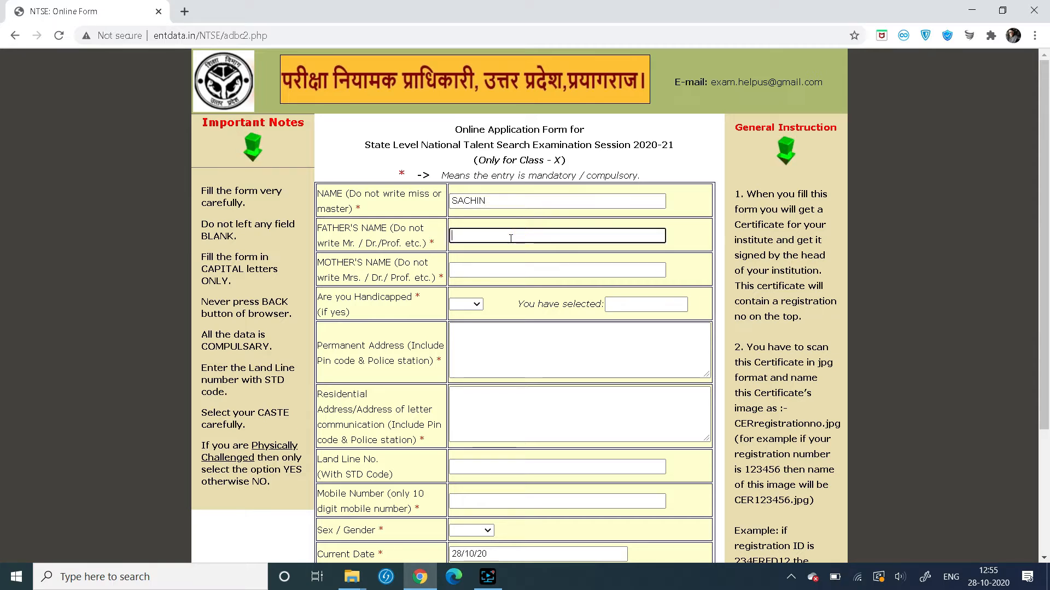
pyautogui.click(500, 268)
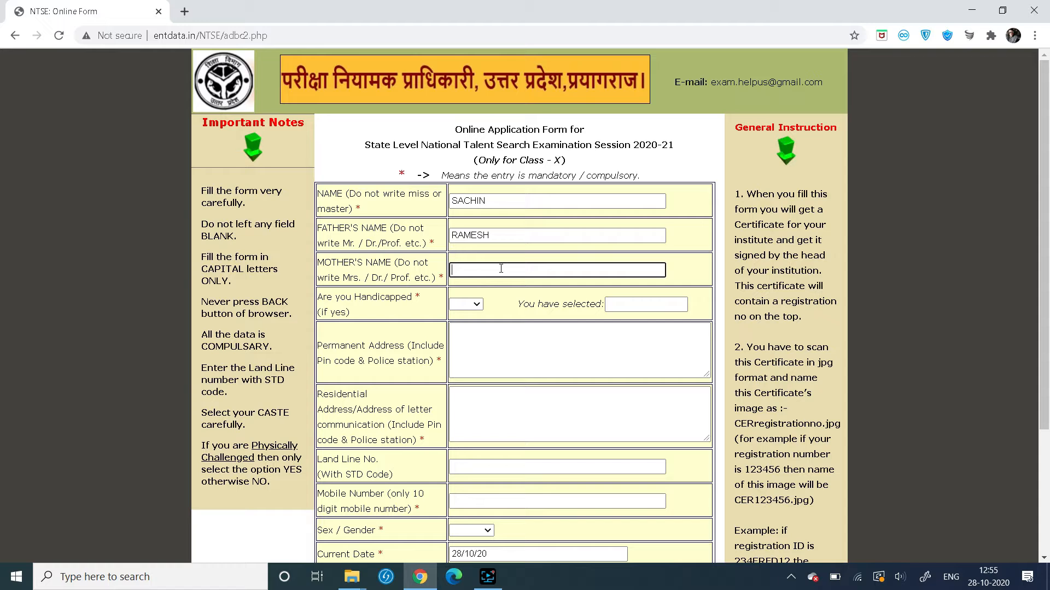
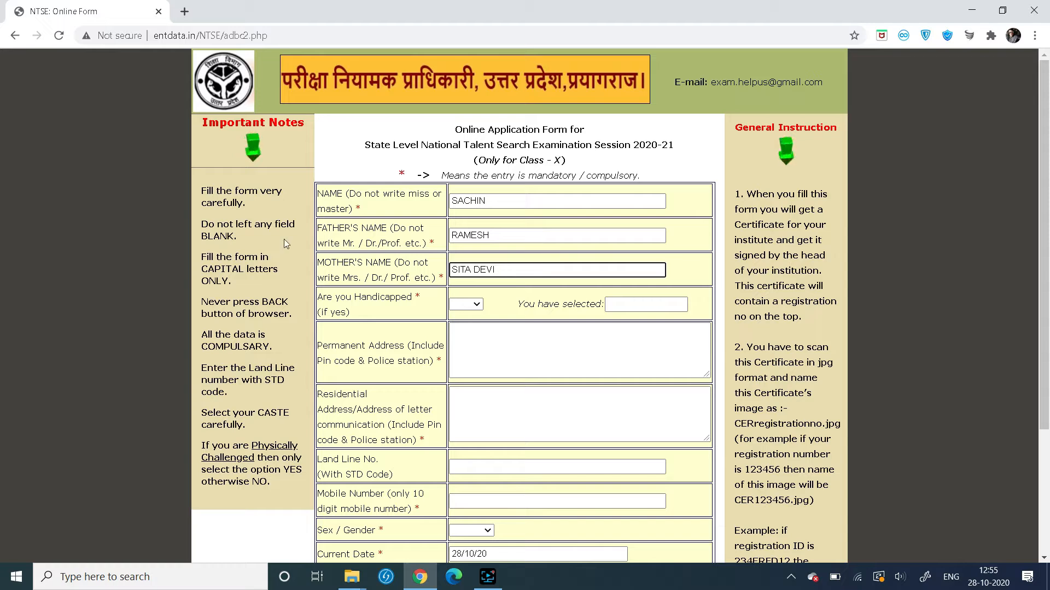
# Set Handicapped to NO and type the permanent address in capitals
pyautogui.click(478, 310)
pyautogui.click(467, 345)
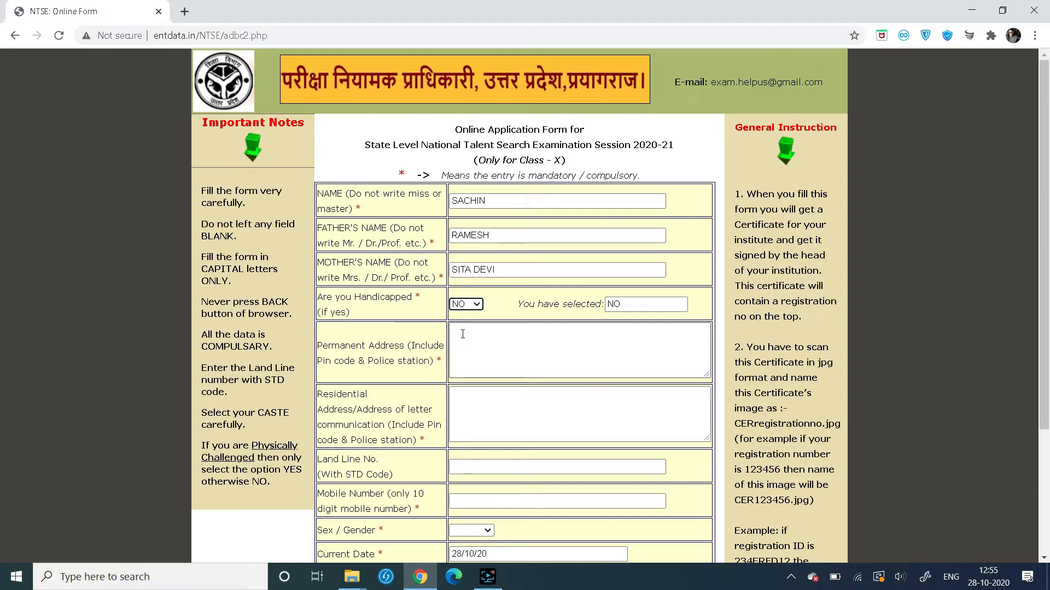
pyautogui.click(462, 334)
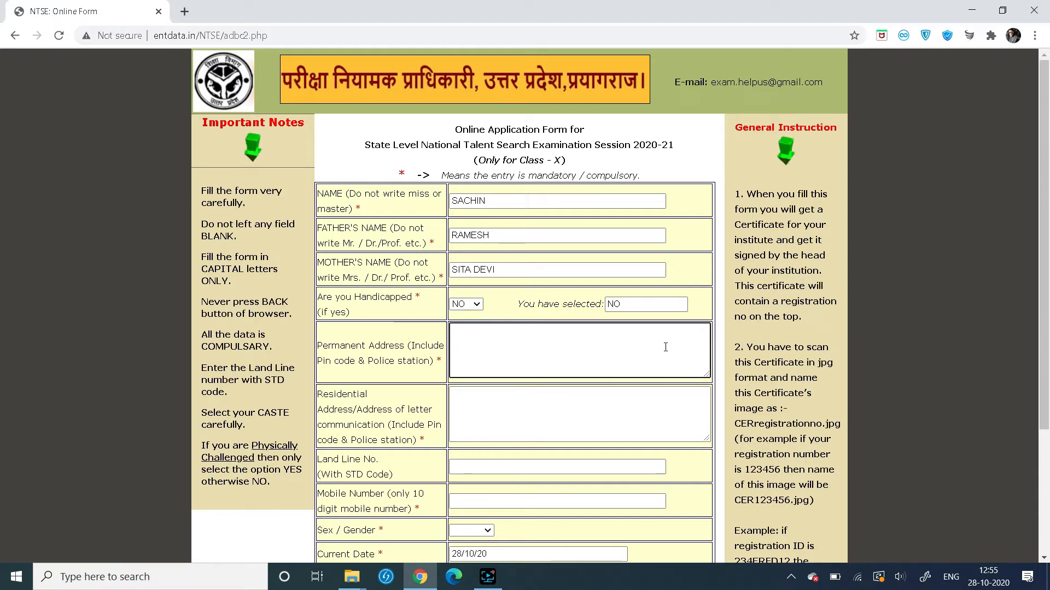
pyautogui.write('mUZ')
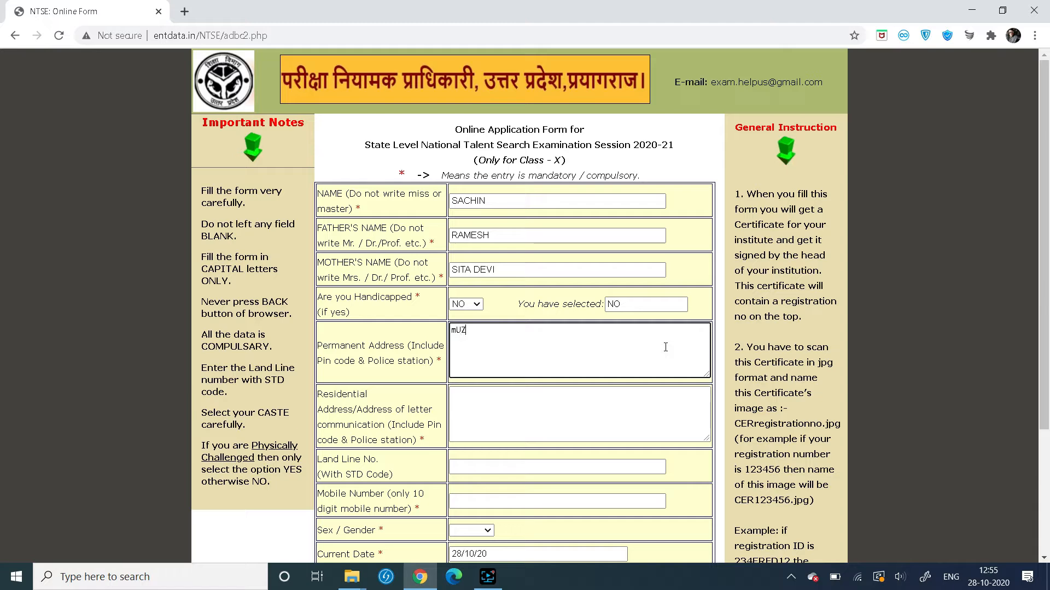
pyautogui.write('AFFFARNAGAR')
pyautogui.press('BackSpace')
pyautogui.press('BackSpace')
pyautogui.press('BackSpace')
pyautogui.press('BackSpace')
pyautogui.press('BackSpace')
pyautogui.press('BackSpace')
pyautogui.press('BackSpace')
pyautogui.press('BackSpace')
pyautogui.press('BackSpace')
pyautogui.press('BackSpace')
pyautogui.press('BackSpace')
pyautogui.press('BackSpace')
pyautogui.press('BackSpace')
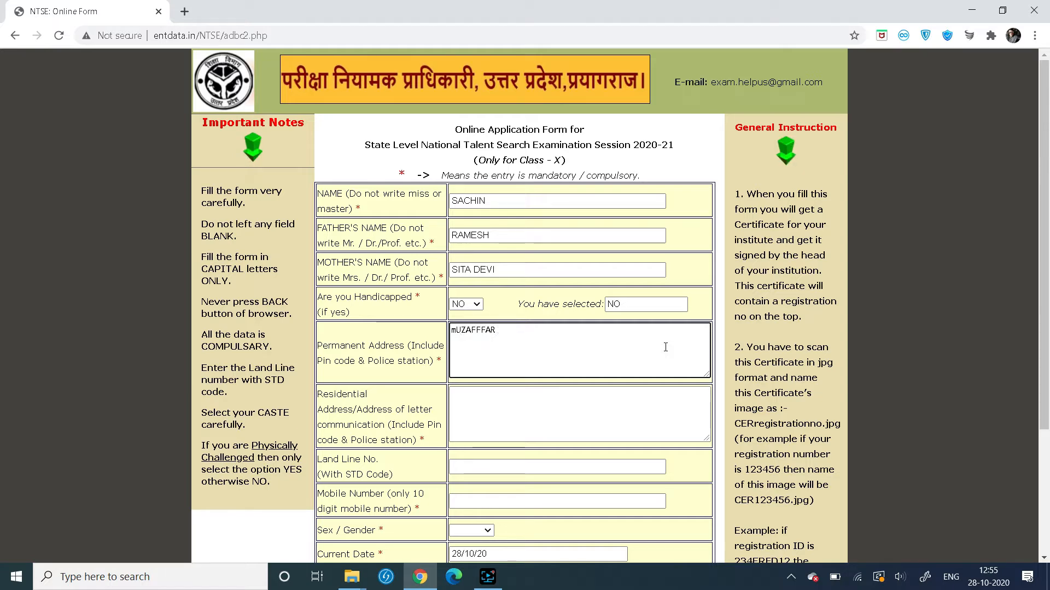
pyautogui.write('MUZAF')
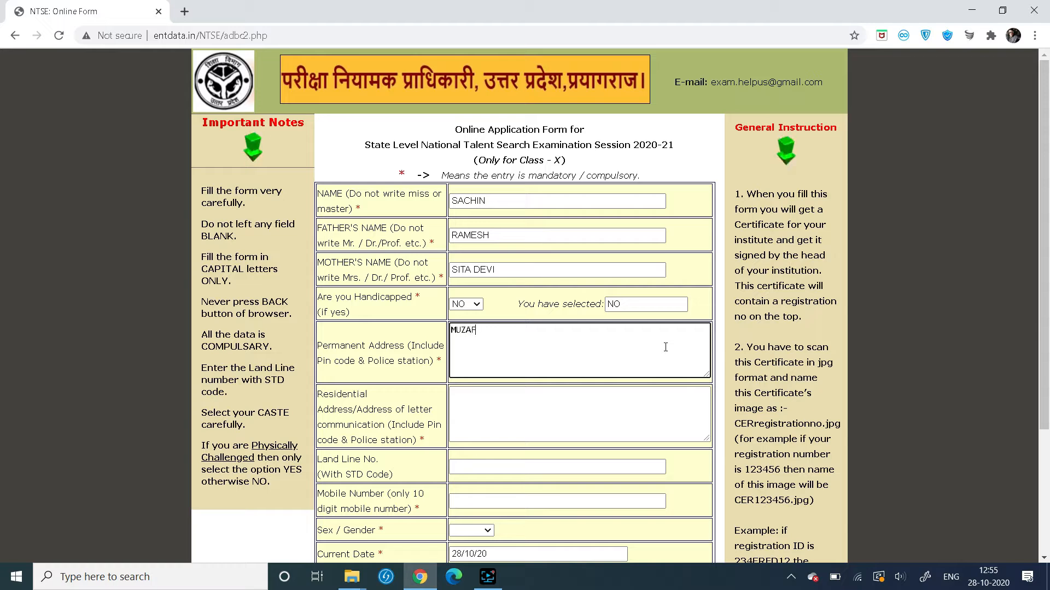
pyautogui.write('FFARNAGAR')
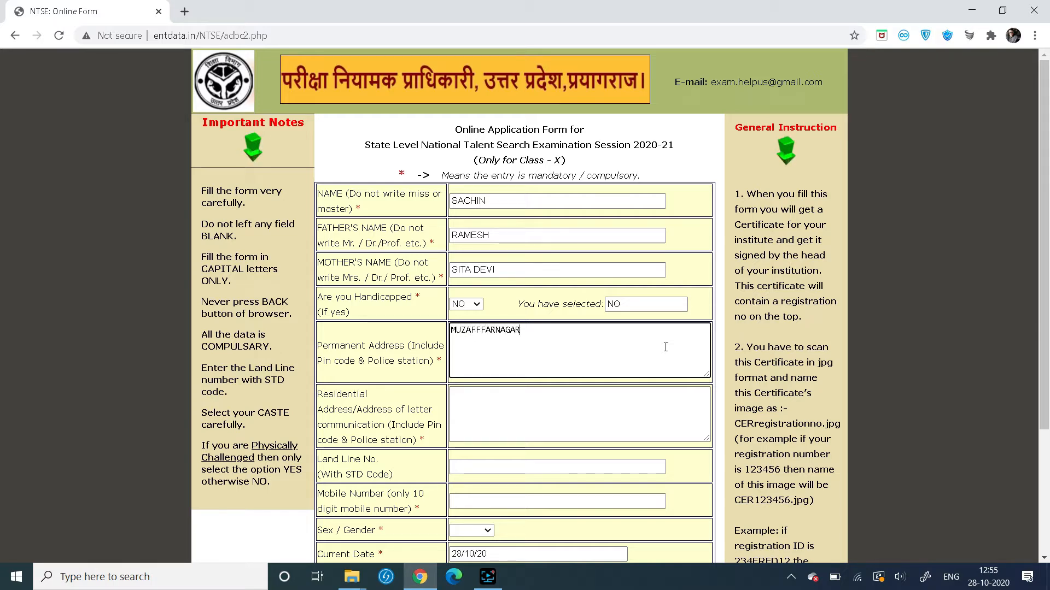
# Enter the residential address and mobile number, select Male, then Save & Continue
pyautogui.click(508, 405)
pyautogui.write('MU')
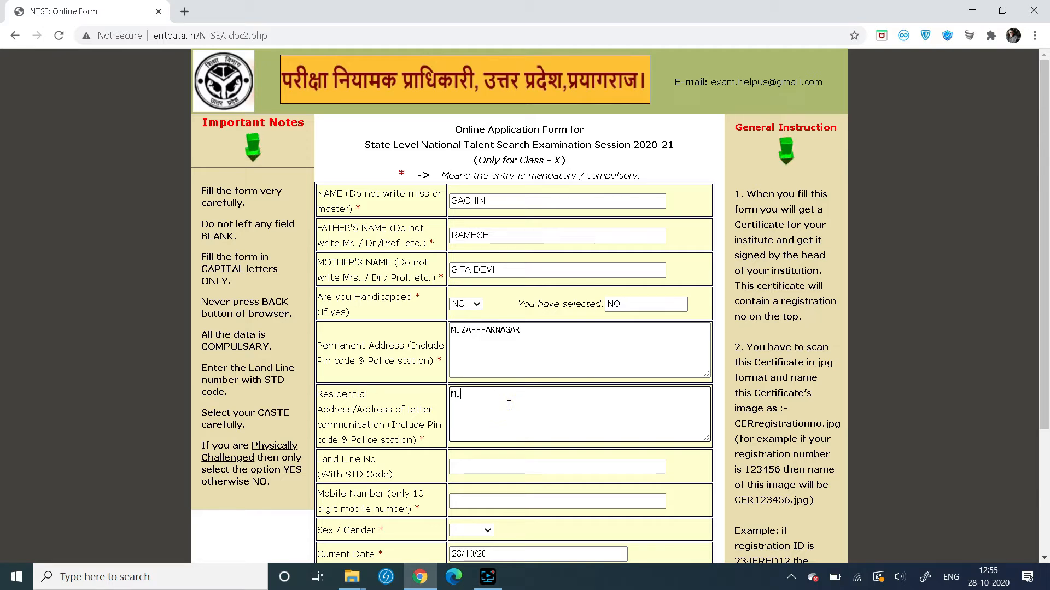
pyautogui.write('ZAFFFARNAGAR')
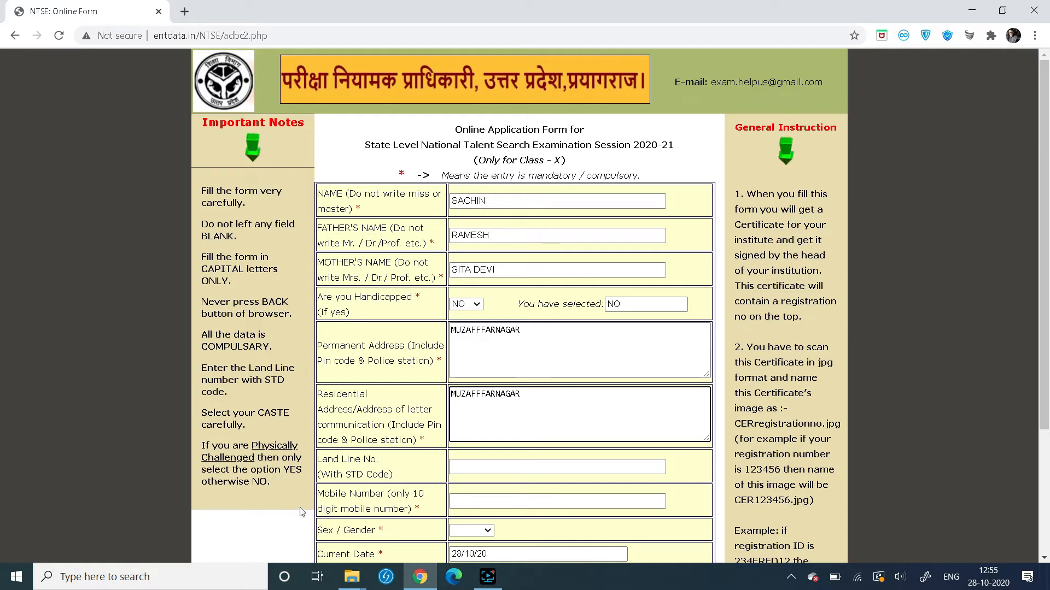
pyautogui.click(459, 502)
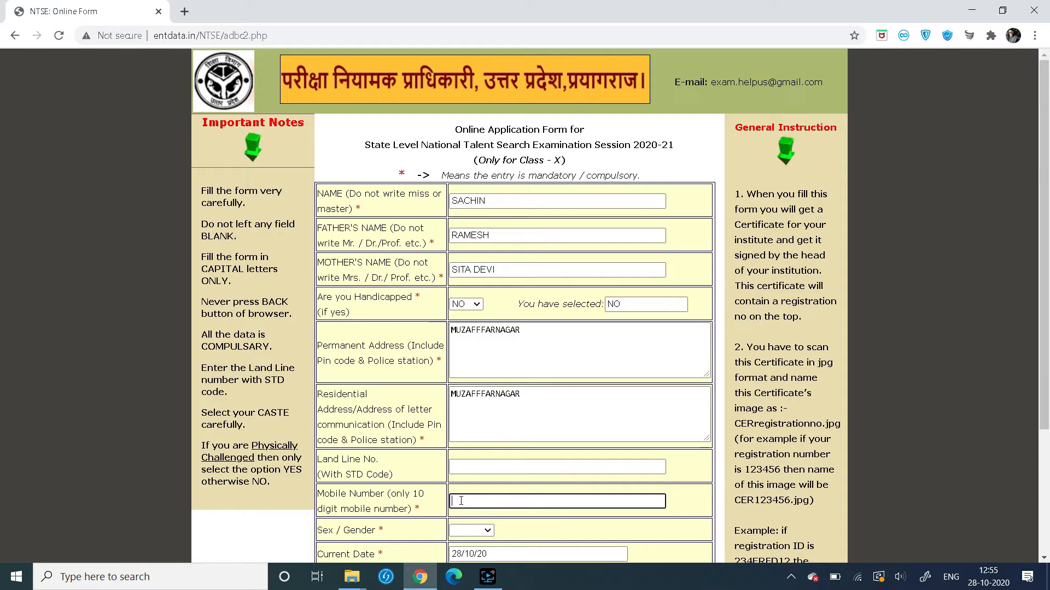
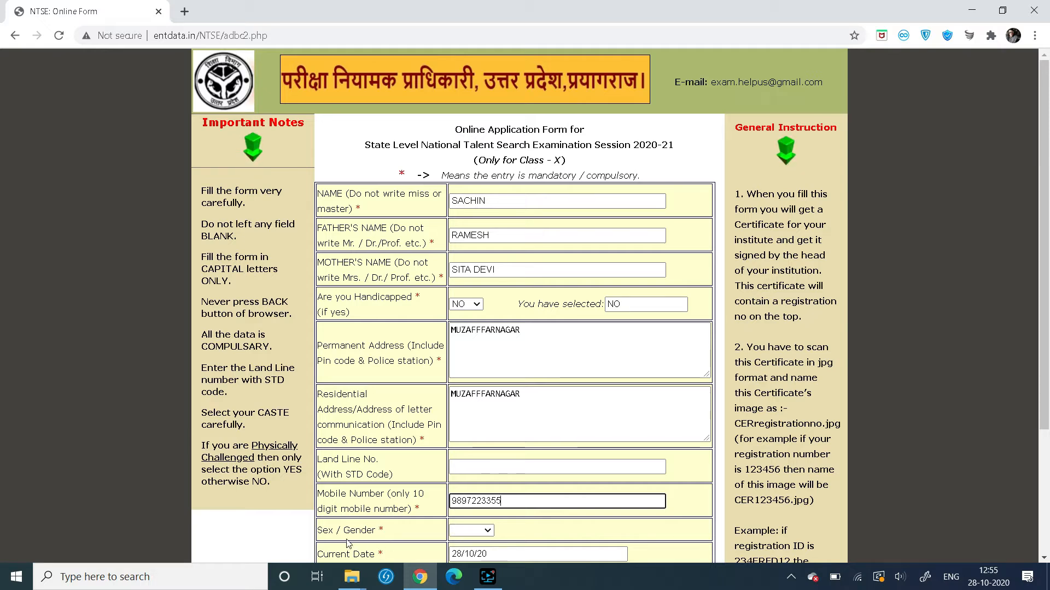
pyautogui.click(487, 531)
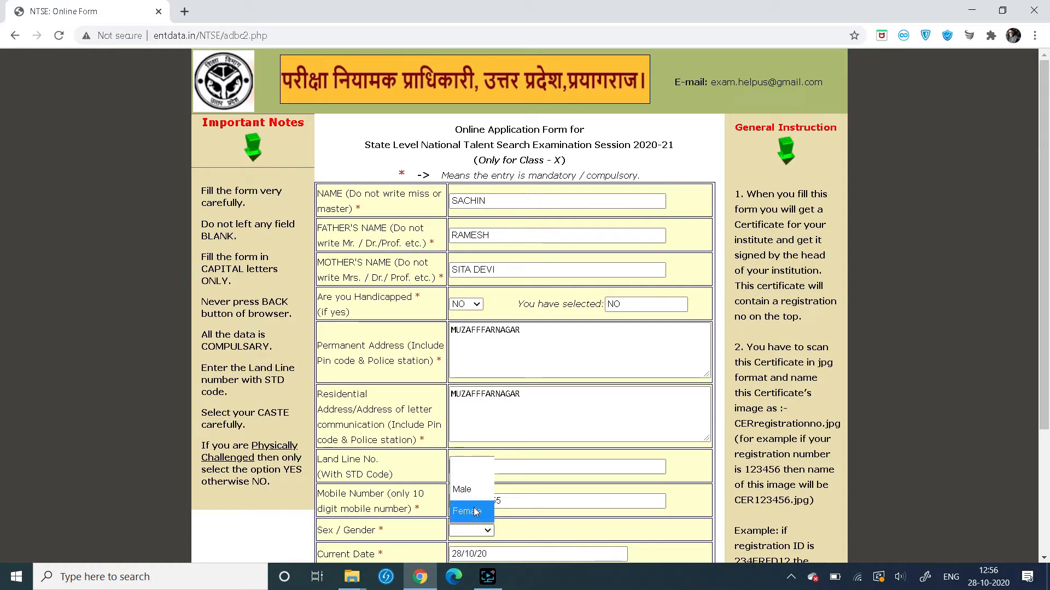
pyautogui.click(477, 489)
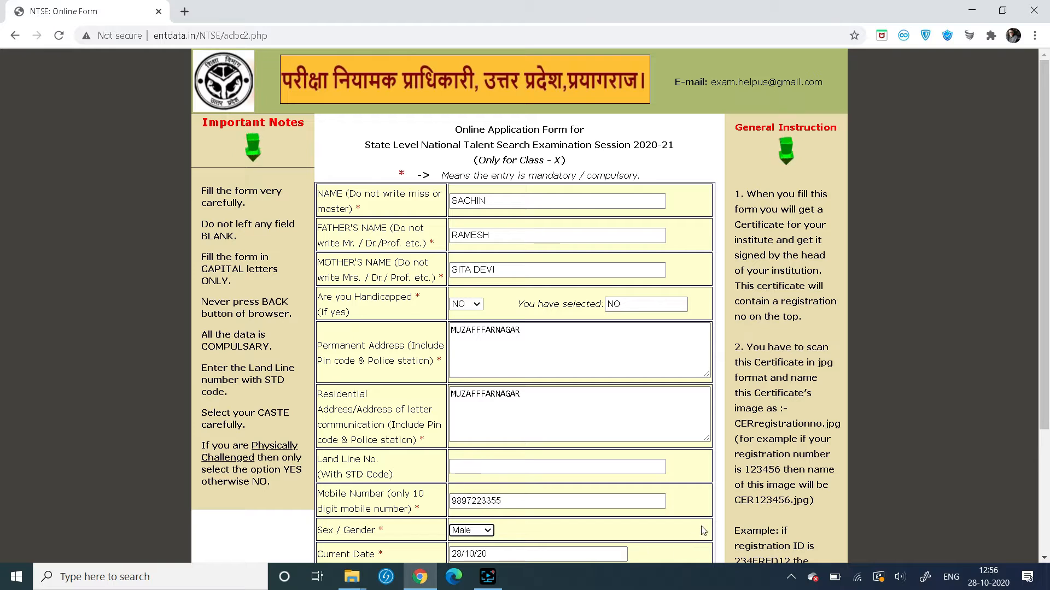
pyautogui.scroll(-1, 621, 523)
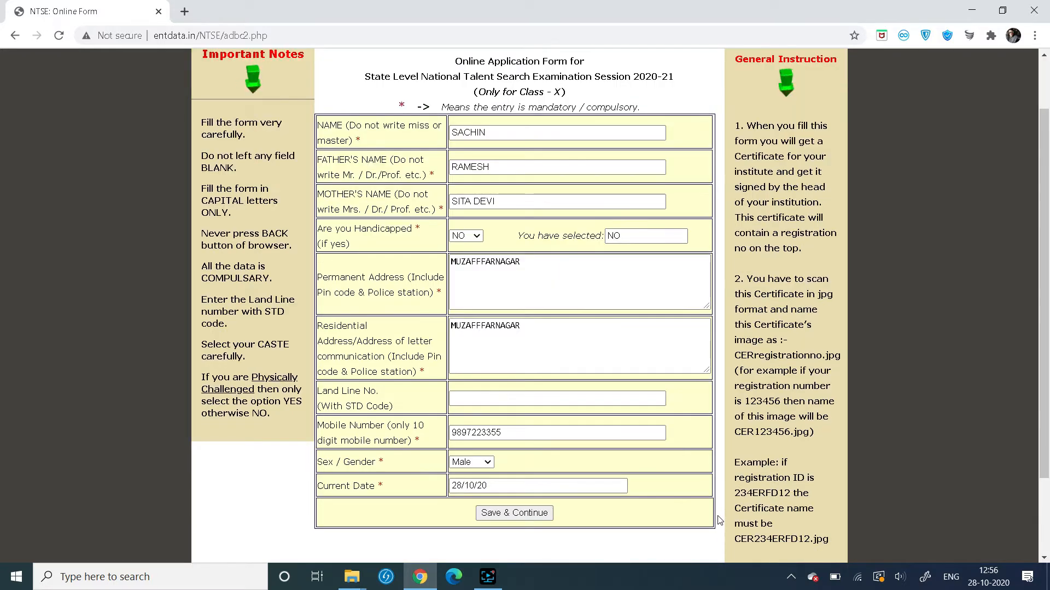
pyautogui.click(532, 514)
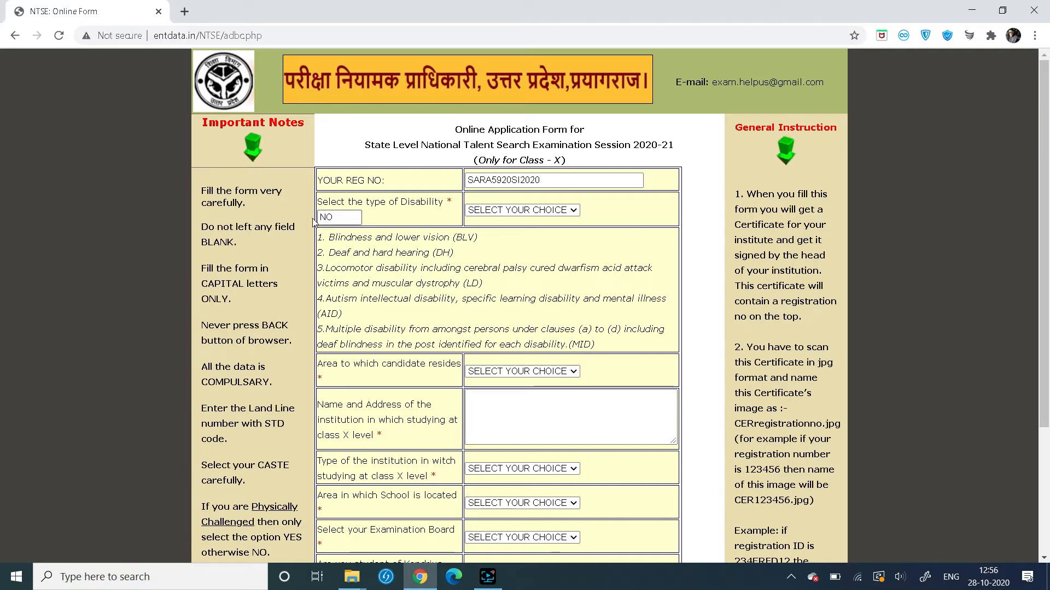
# Set the candidate's area to Urban and enter 'THE S D PUBLIC SCHOOL' as the school
pyautogui.scroll(-1, 466, 359)
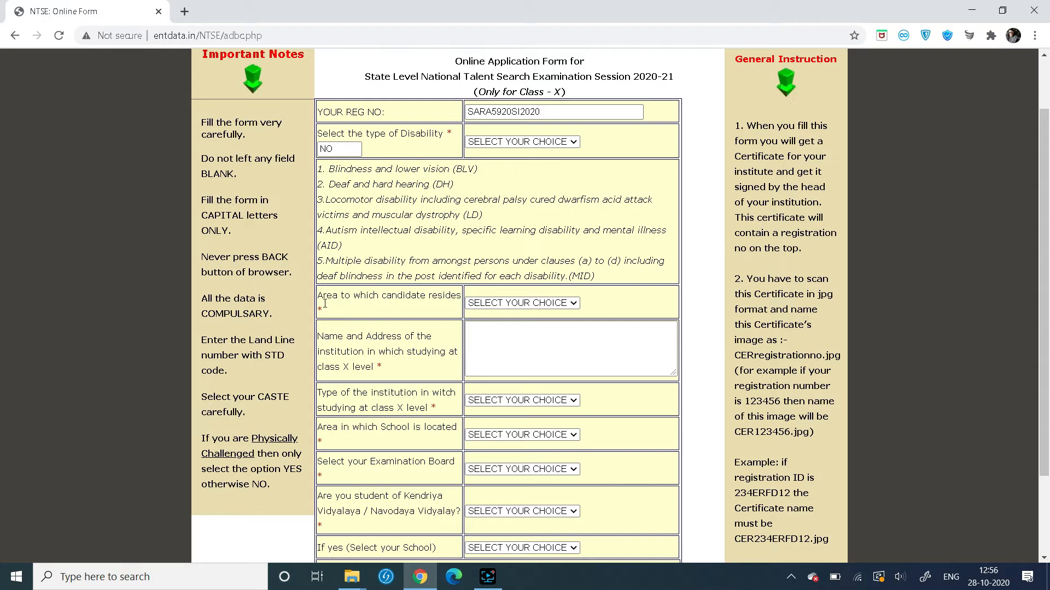
pyautogui.click(511, 304)
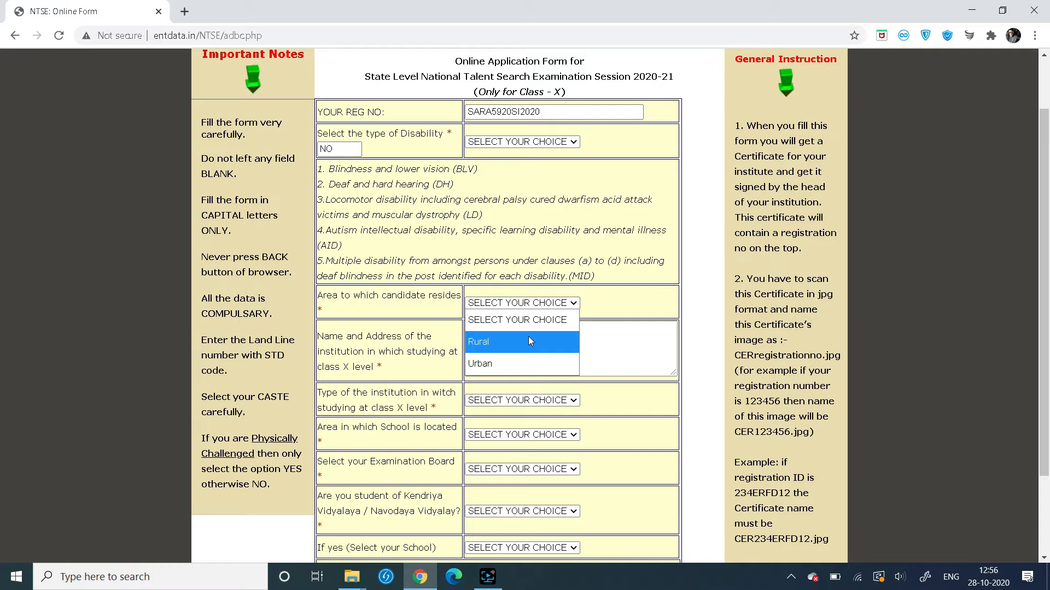
pyautogui.click(522, 363)
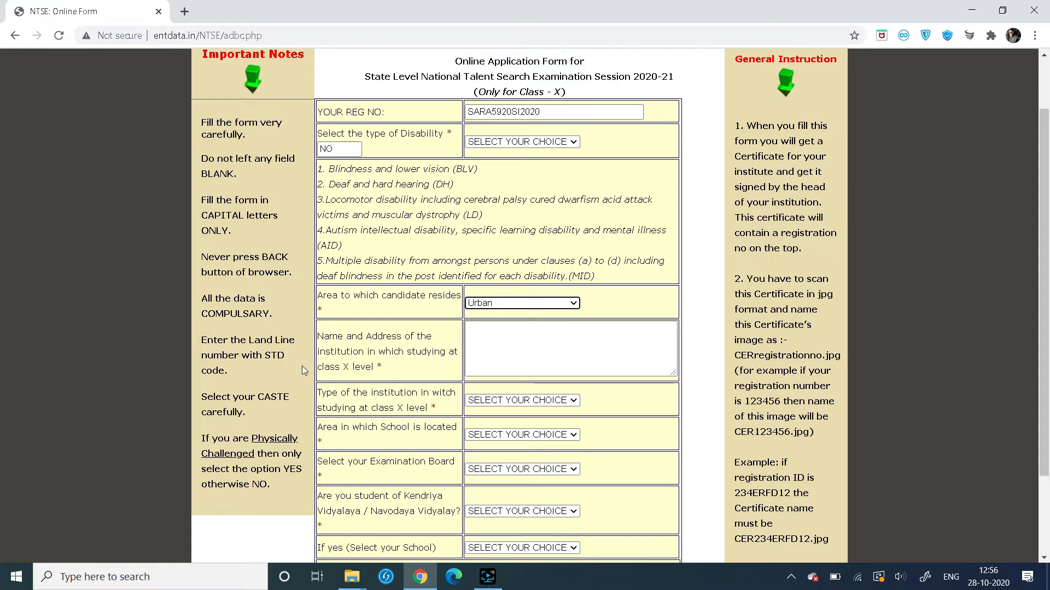
pyautogui.click(522, 340)
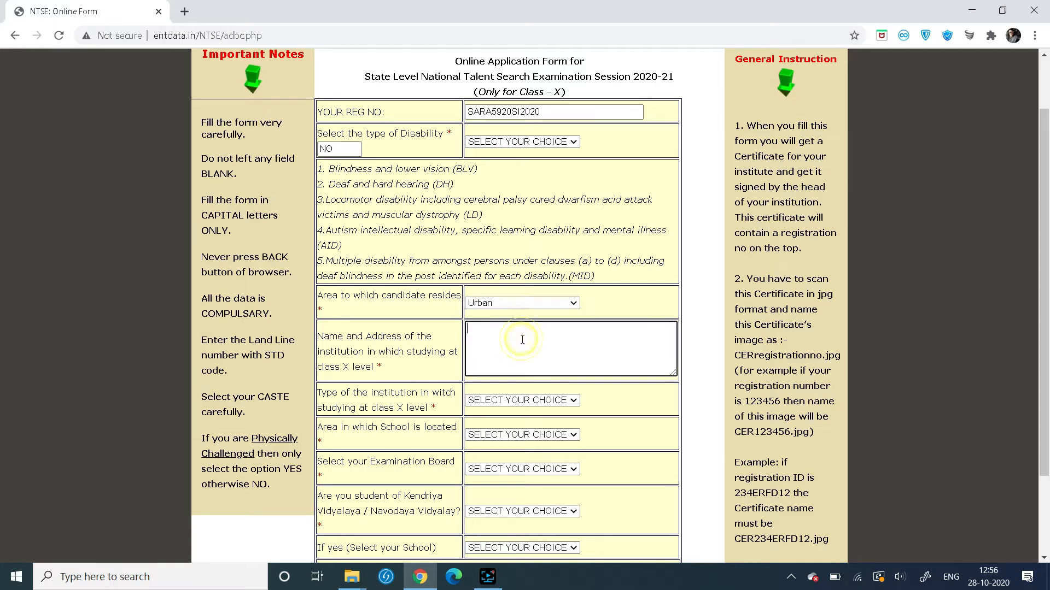
pyautogui.write('TH')
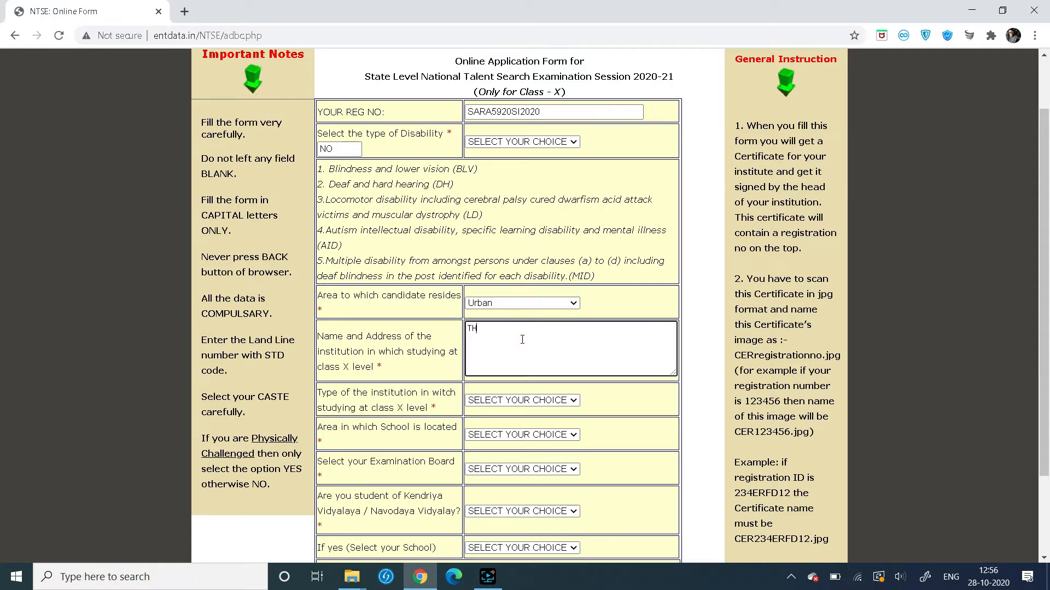
pyautogui.write('E S D PUB')
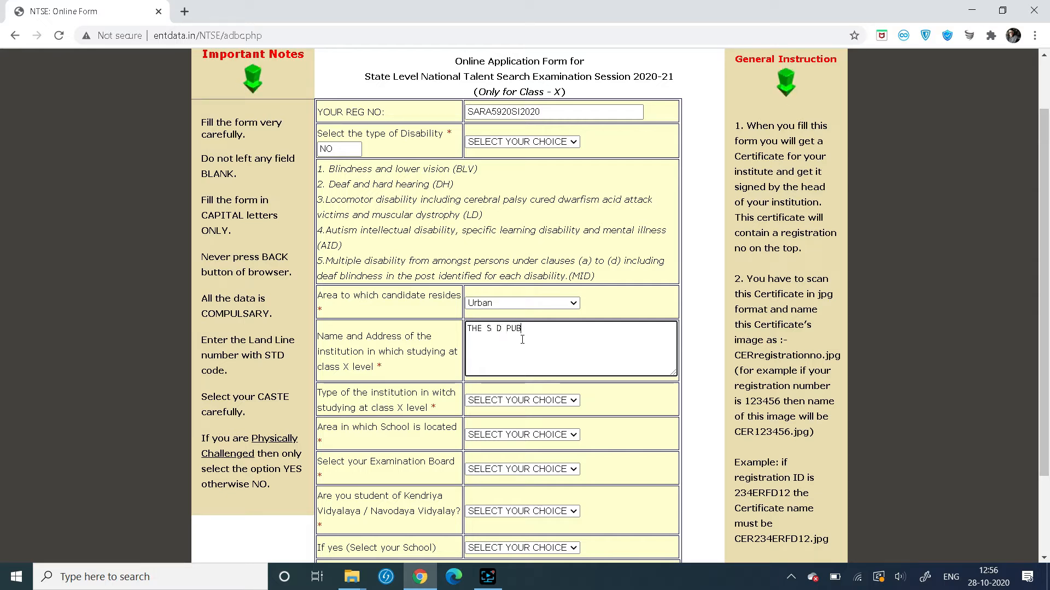
pyautogui.write('LIC SCH')
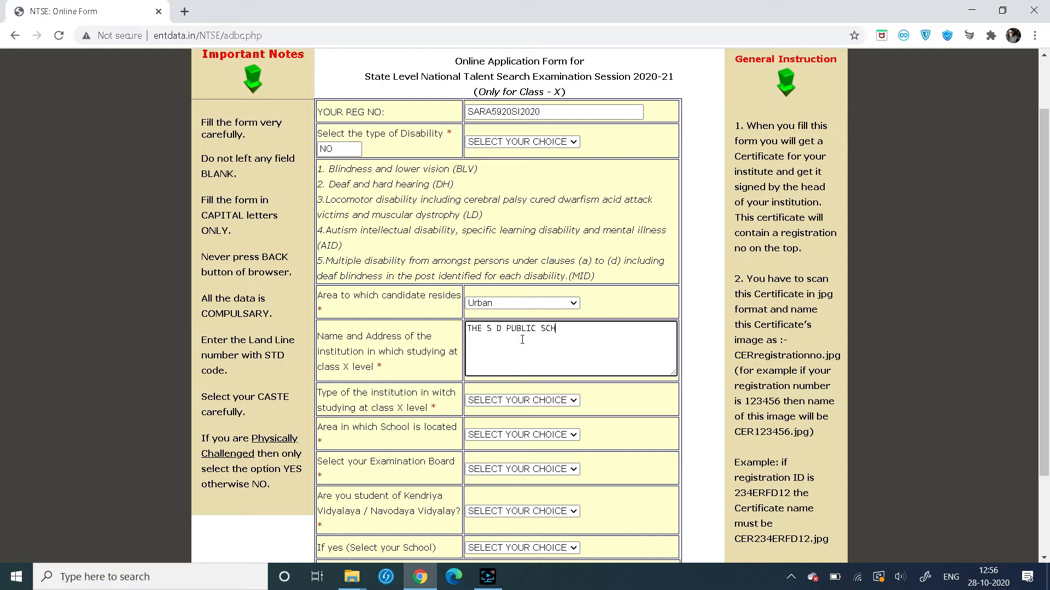
pyautogui.write('OOL')
# Set the school type to Private UnAided, location to Urban, and board to CBSE
pyautogui.click(508, 402)
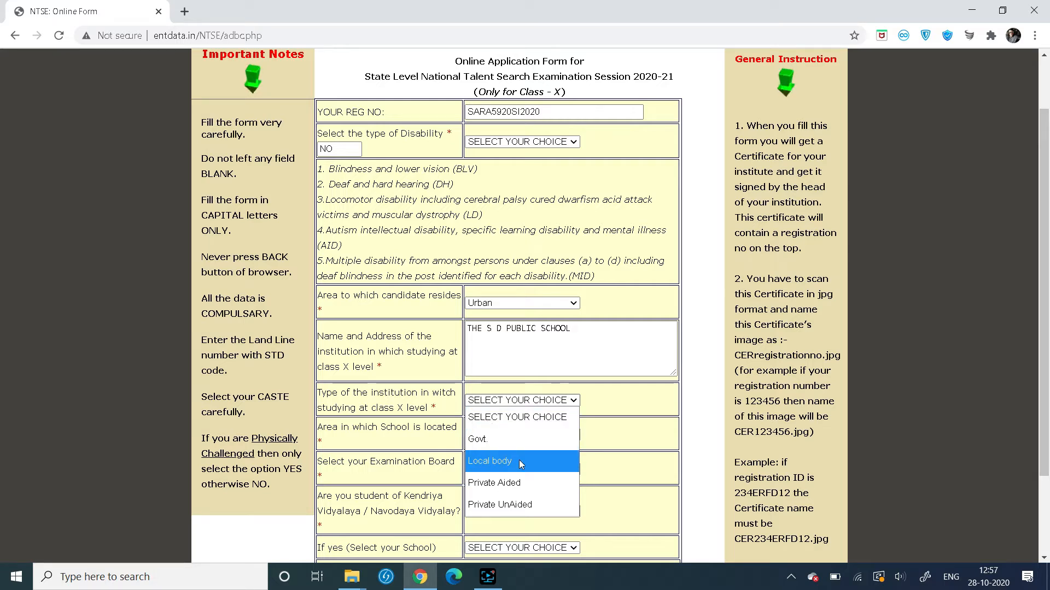
pyautogui.click(545, 506)
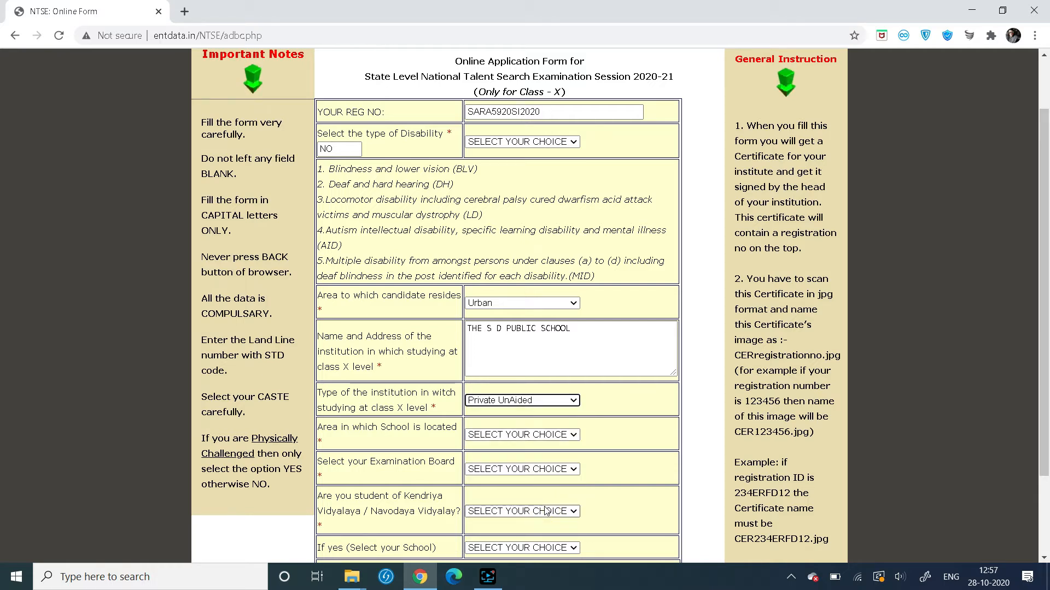
pyautogui.click(530, 435)
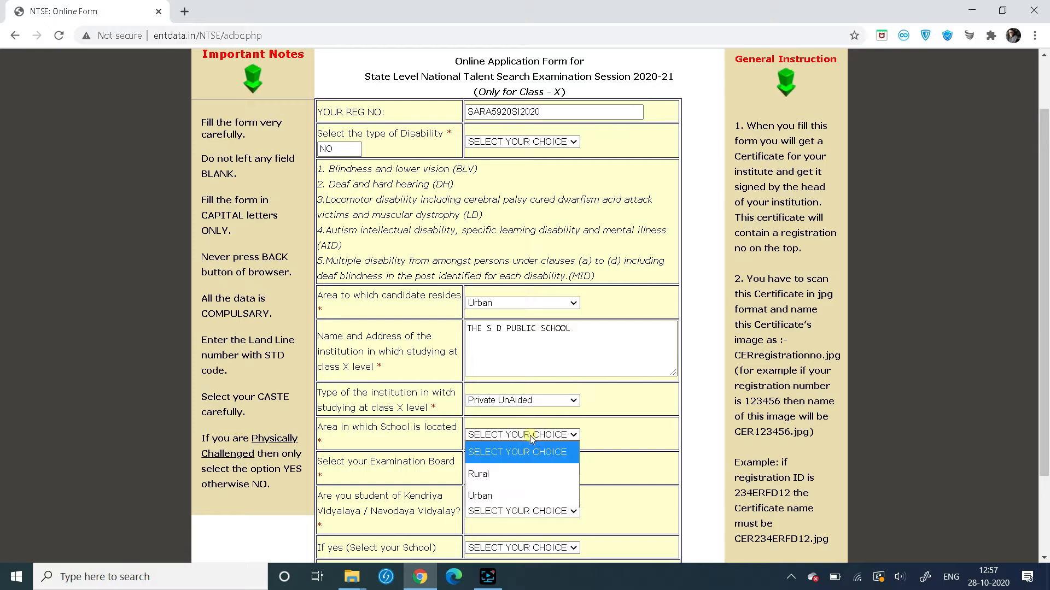
pyautogui.click(530, 496)
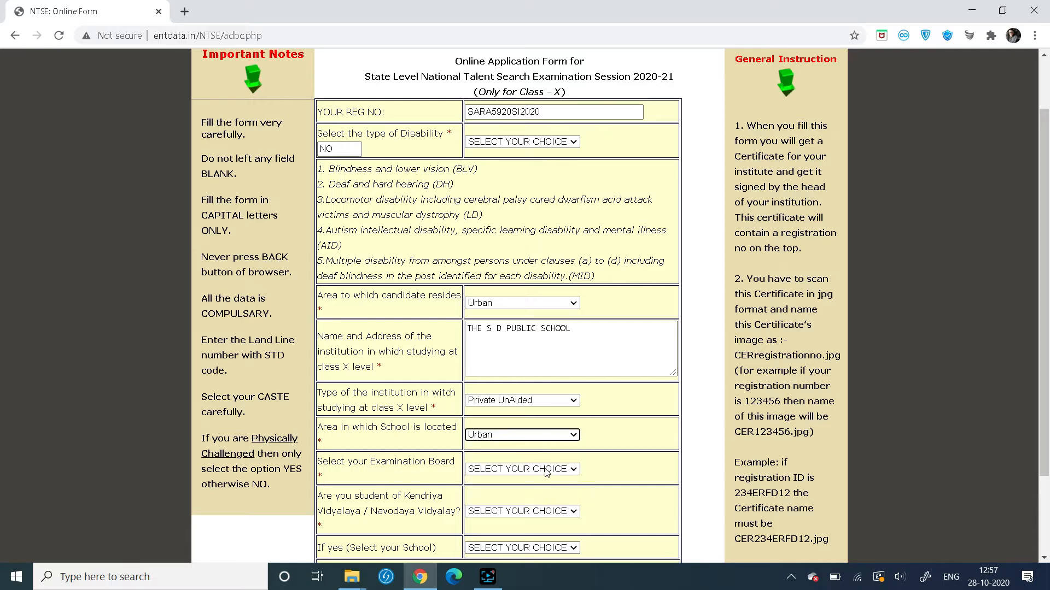
pyautogui.click(493, 470)
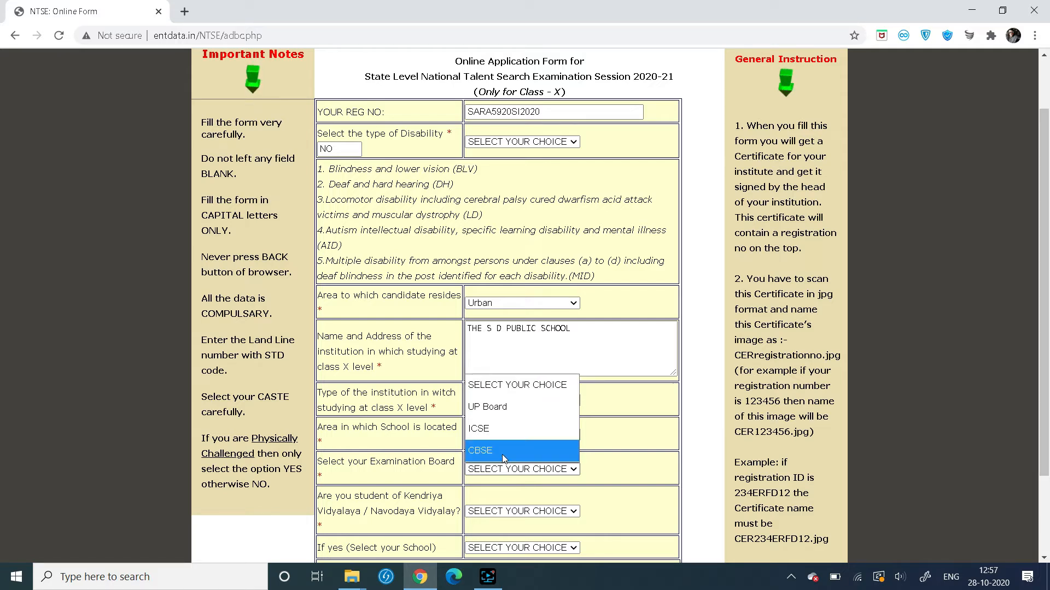
pyautogui.click(503, 457)
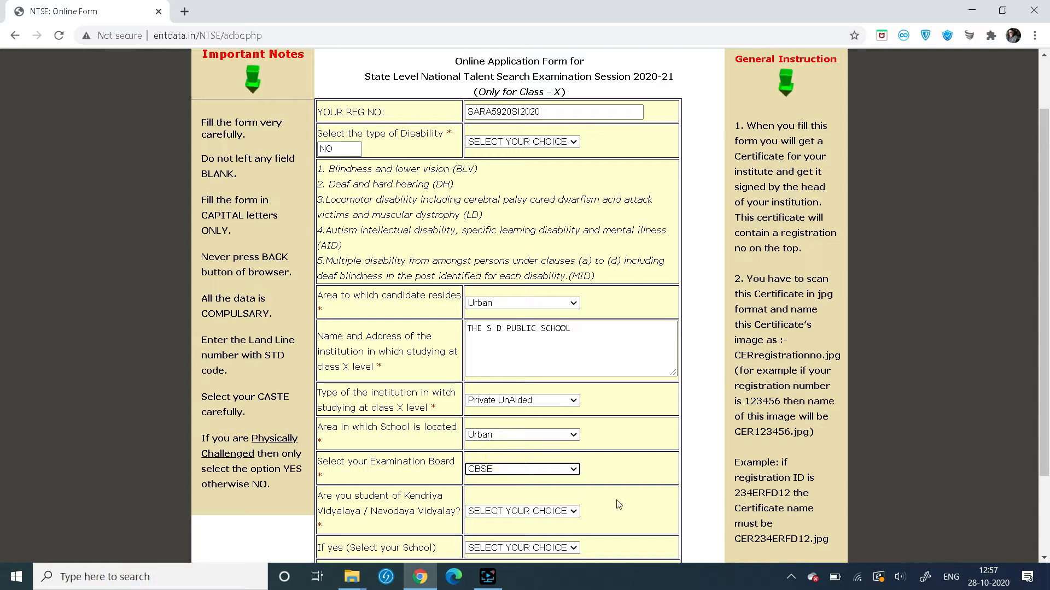
pyautogui.click(922, 477)
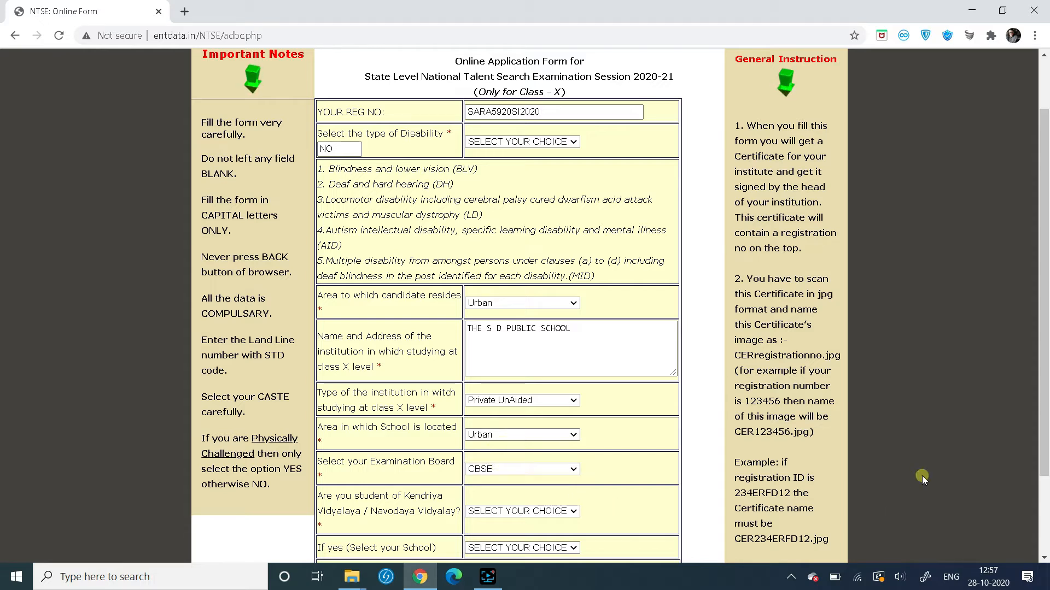
# Answer NO to the Kendriya/Navodaya Vidyalaya question and save the page to continue
pyautogui.scroll(-2, 922, 476)
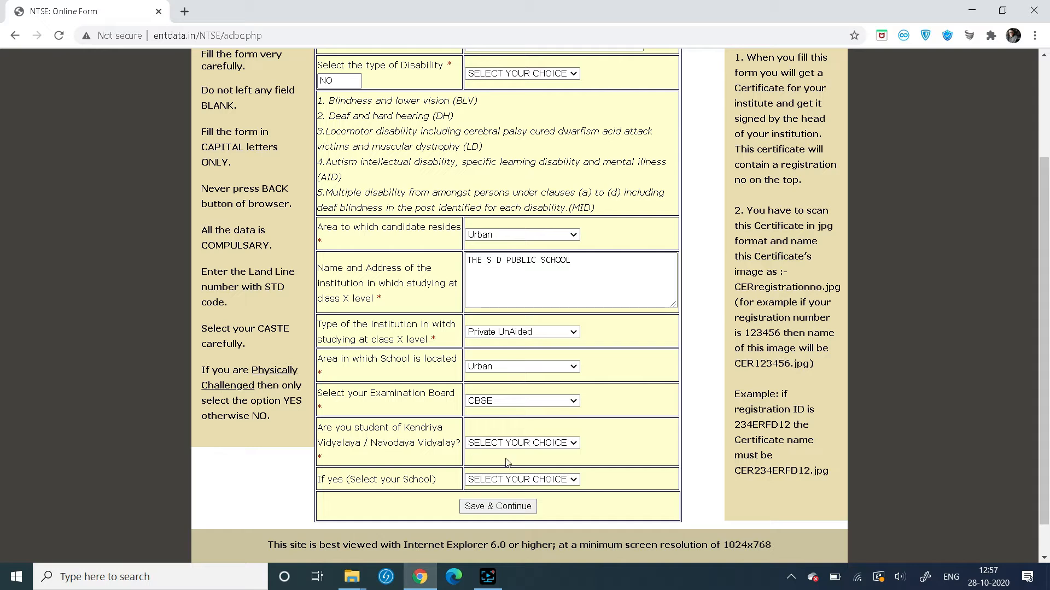
pyautogui.click(514, 444)
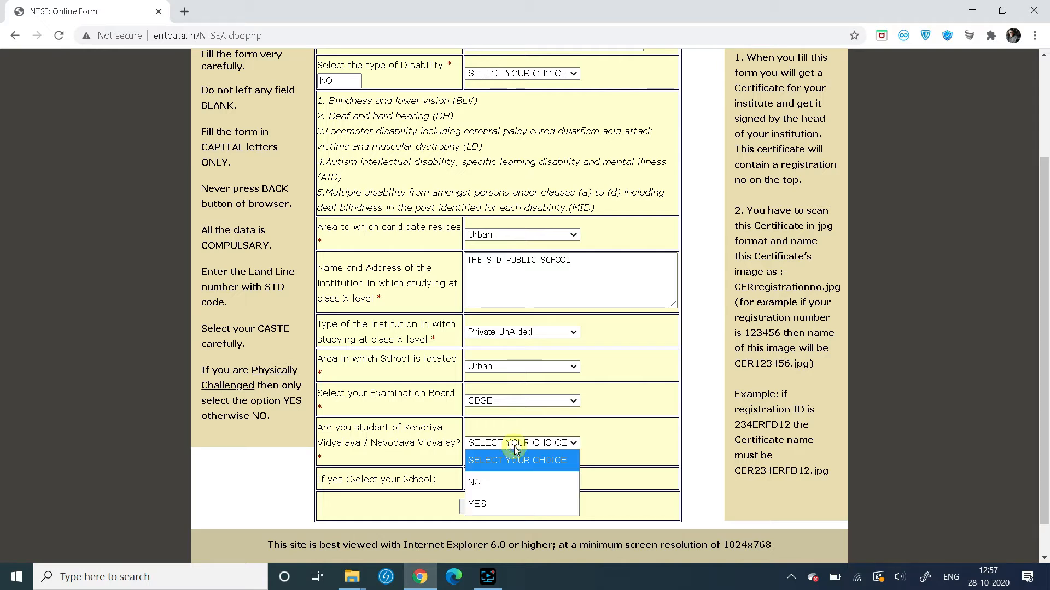
pyautogui.click(509, 483)
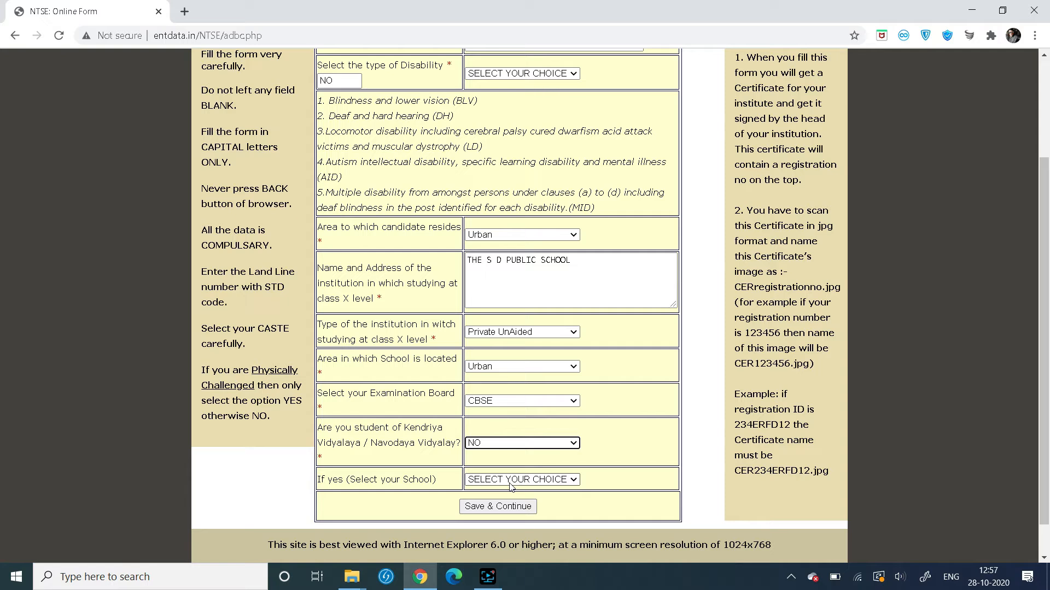
pyautogui.click(507, 513)
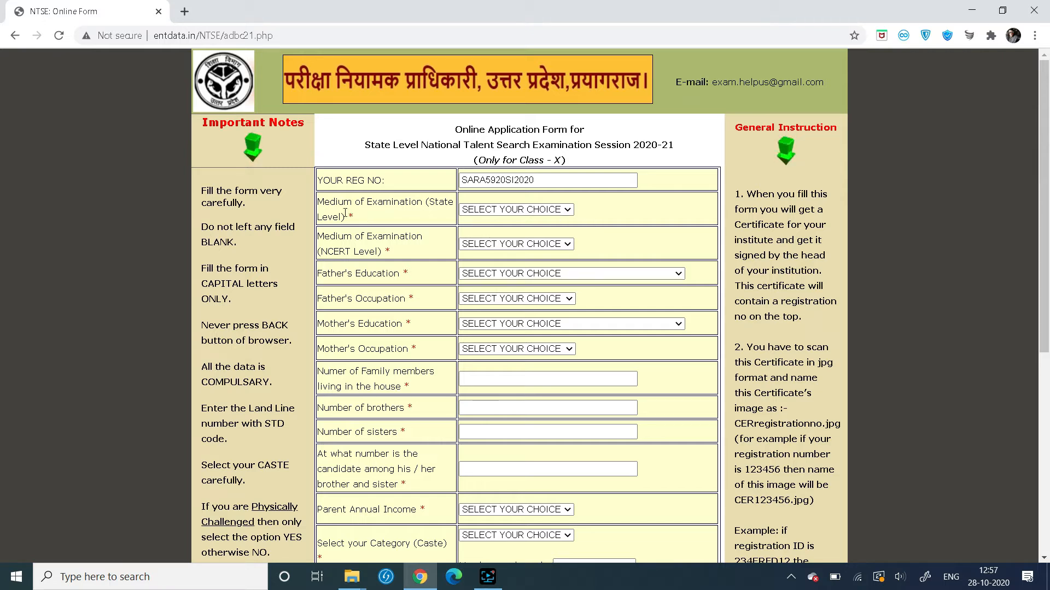
# Choose English as the examination medium for both State Level and NCERT Level
pyautogui.click(488, 215)
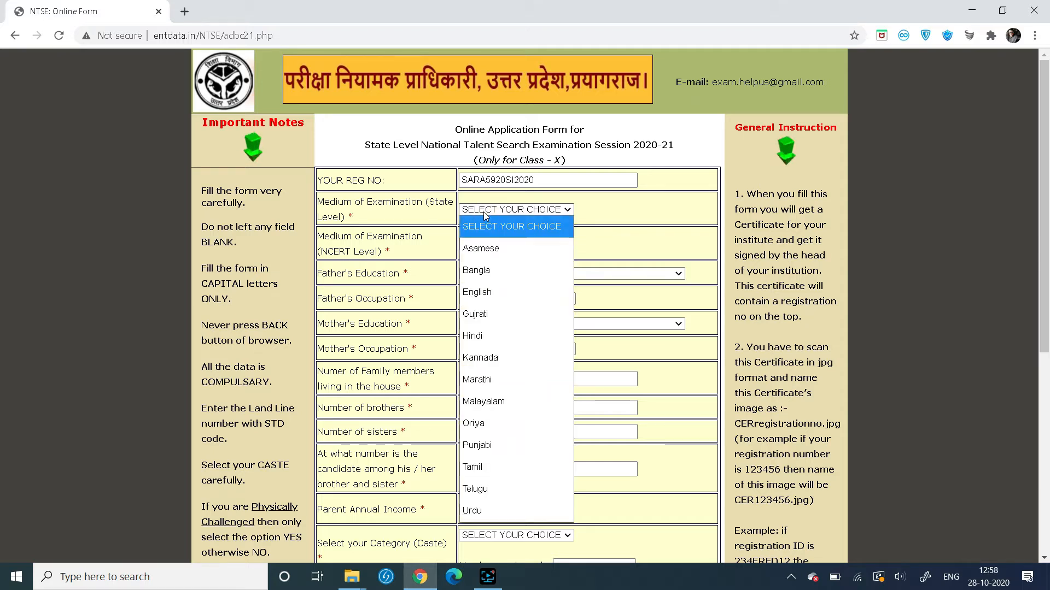
pyautogui.click(481, 292)
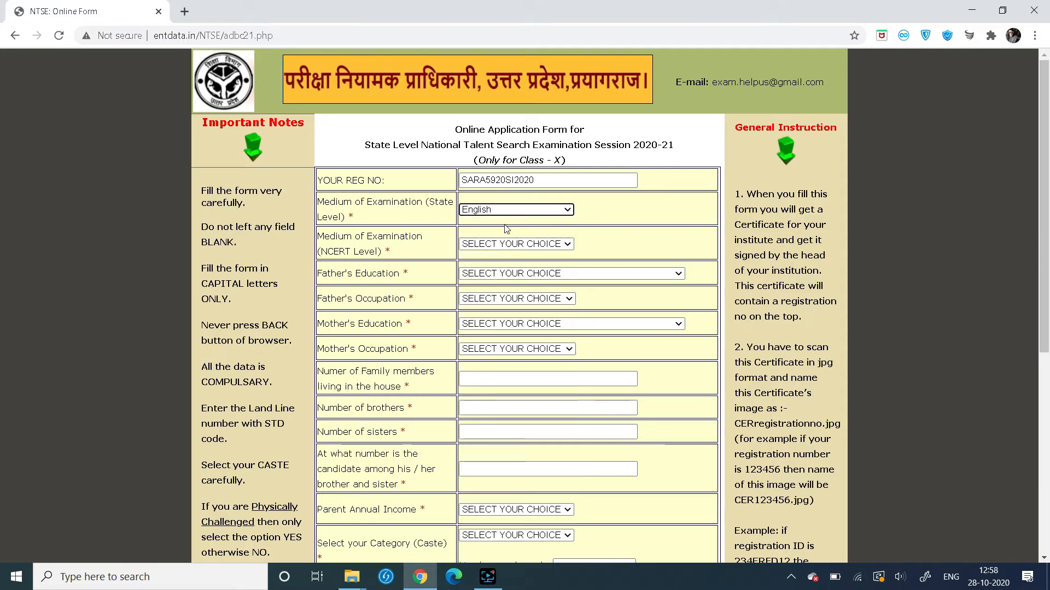
pyautogui.click(542, 247)
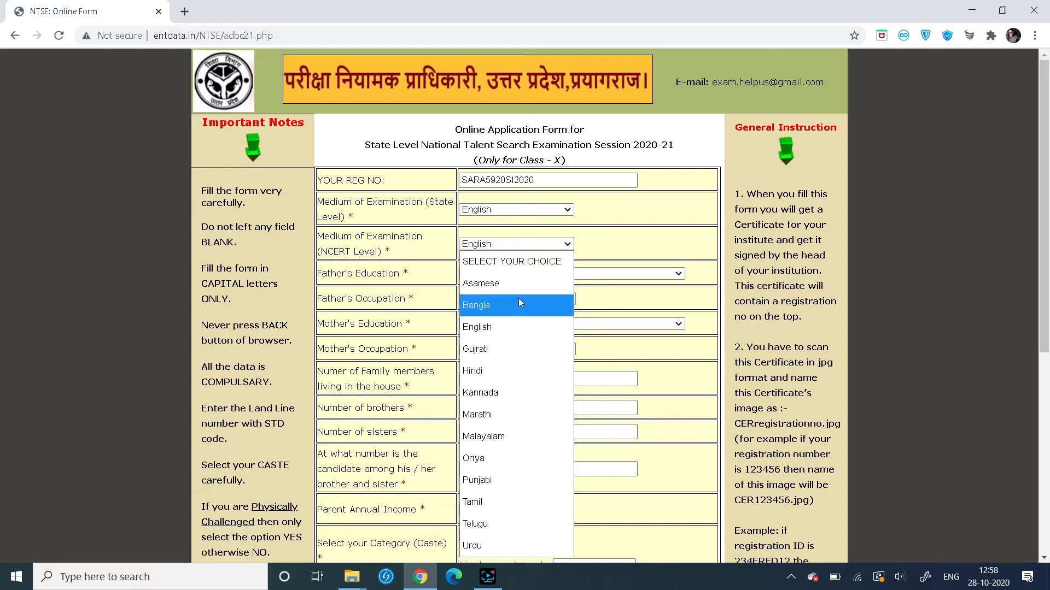
pyautogui.click(515, 326)
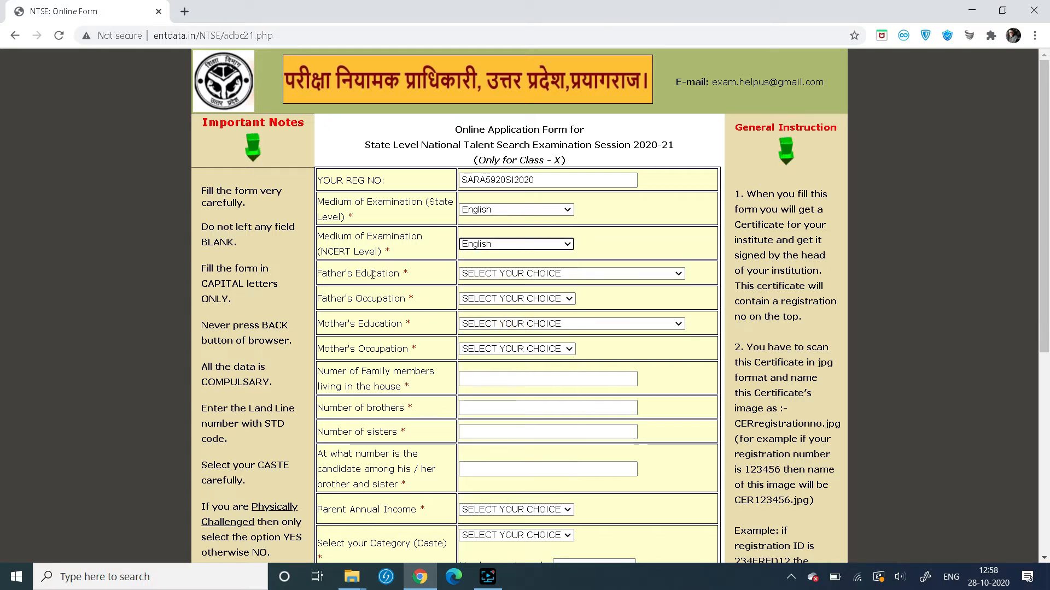
pyautogui.click(547, 274)
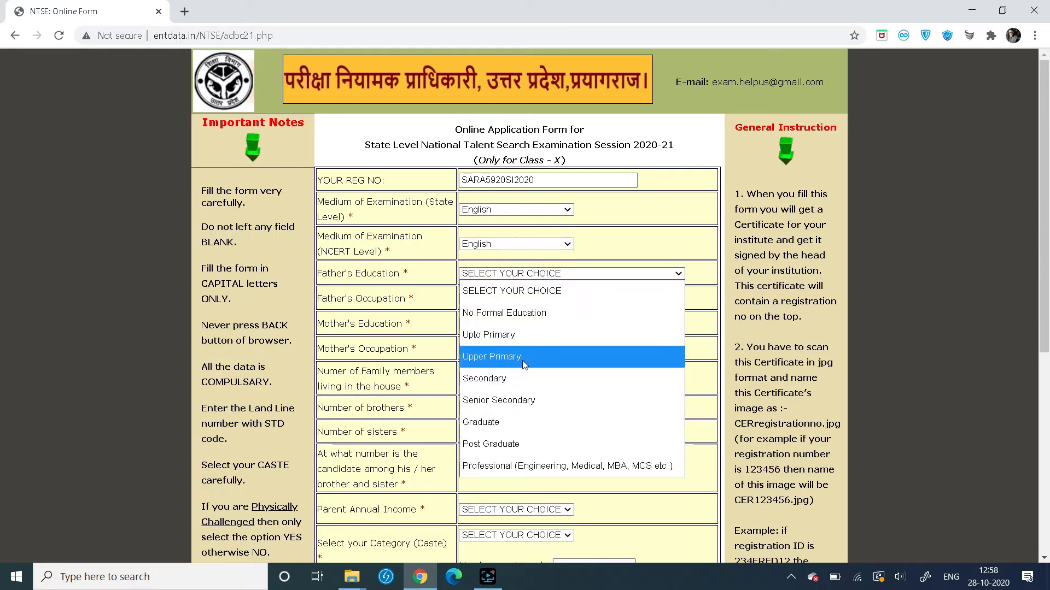
# Set father to Graduate and Professional, mother to Senior Secondary and Not Employed
pyautogui.click(552, 420)
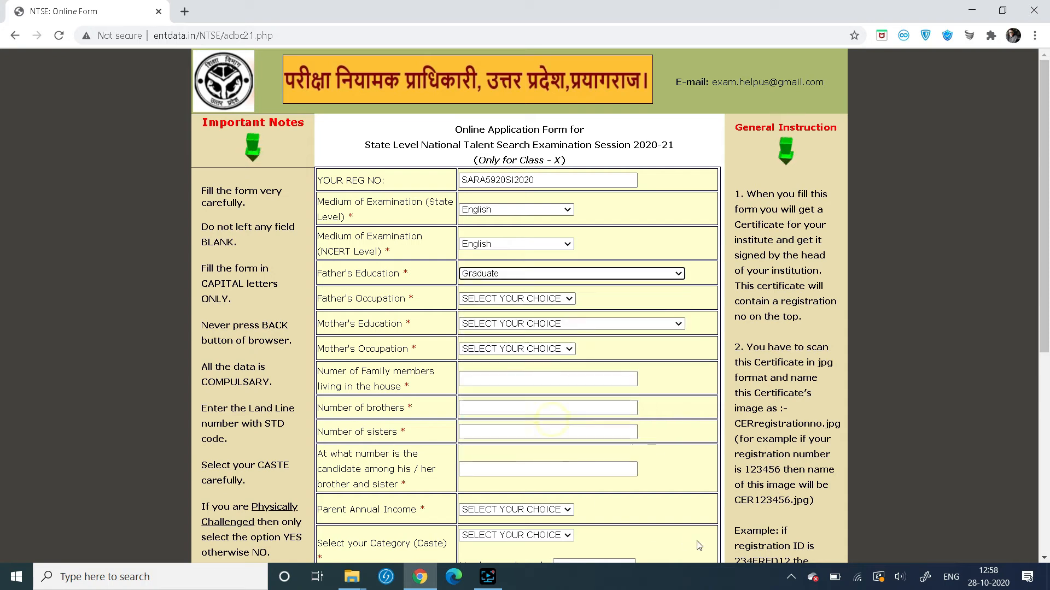
pyautogui.click(546, 299)
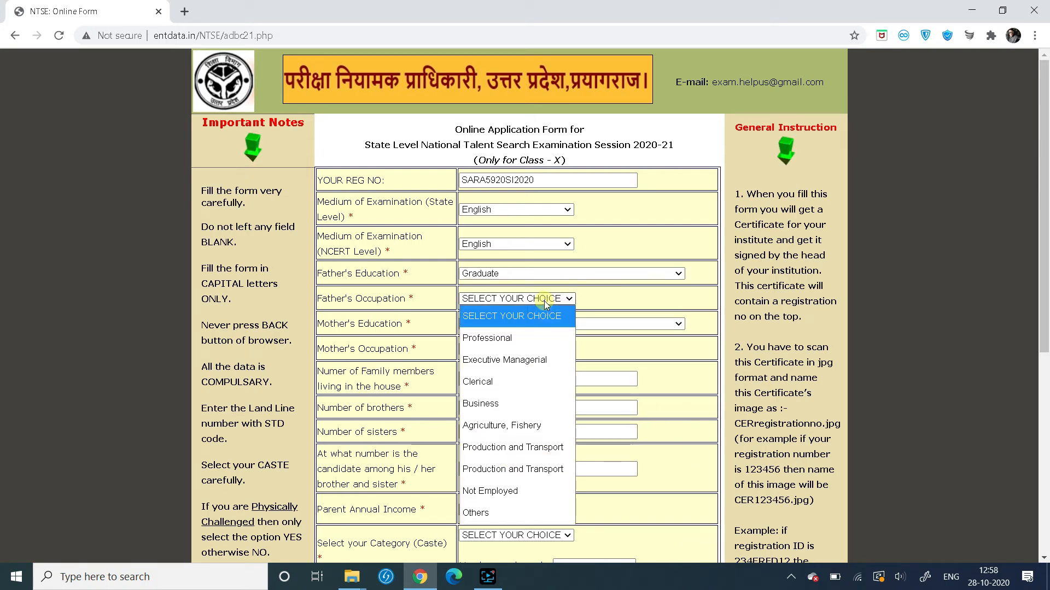
pyautogui.click(527, 338)
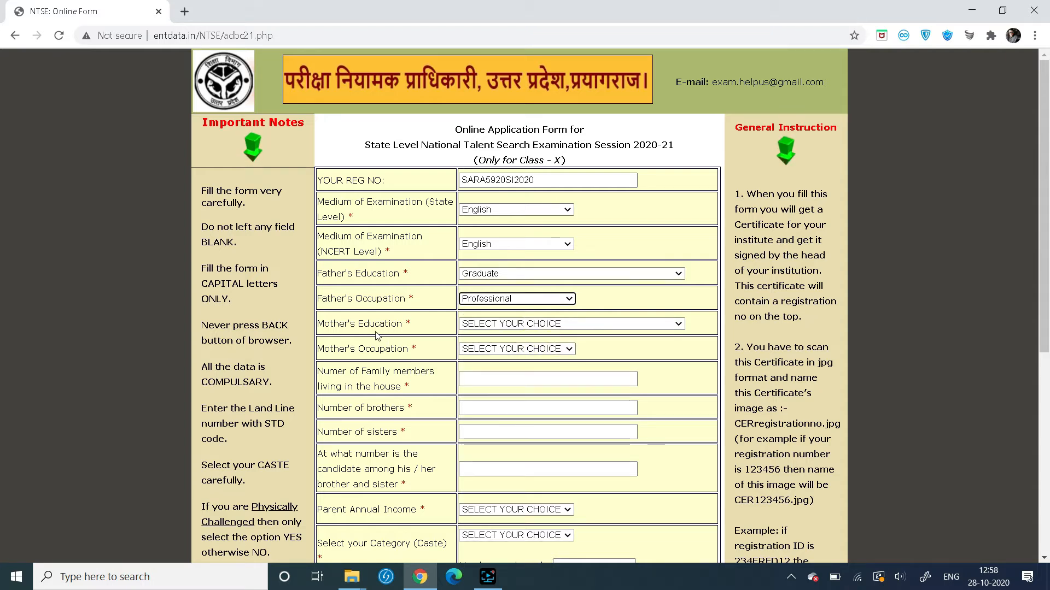
pyautogui.click(572, 326)
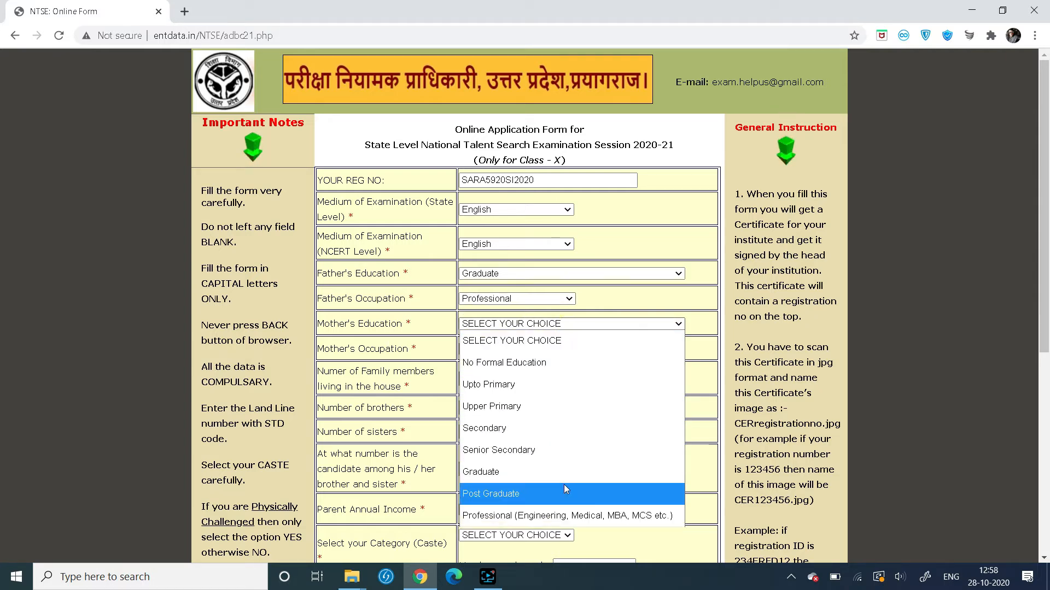
pyautogui.click(578, 451)
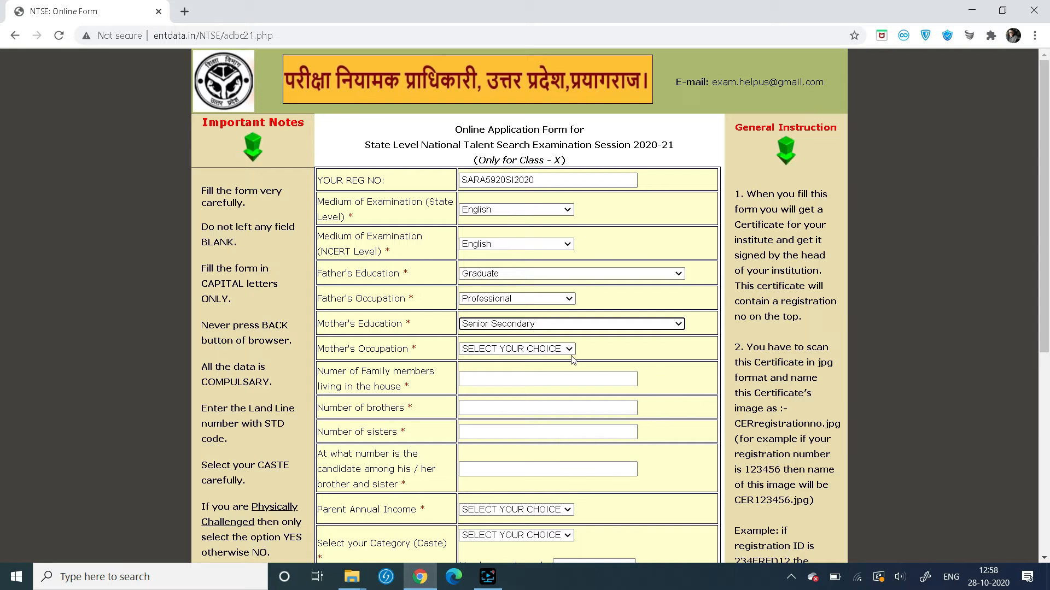
pyautogui.click(534, 350)
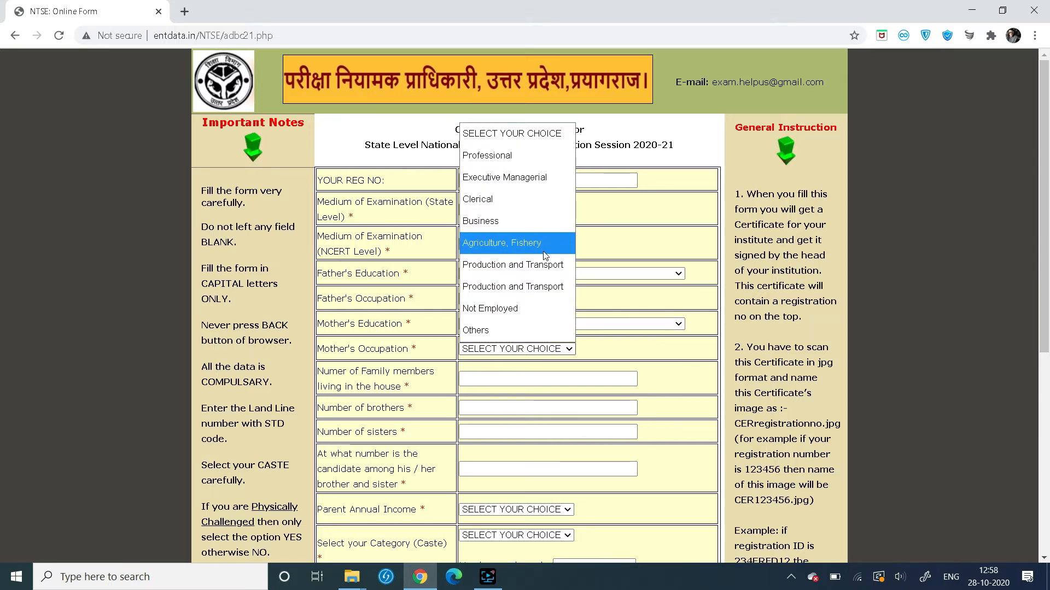
pyautogui.click(523, 309)
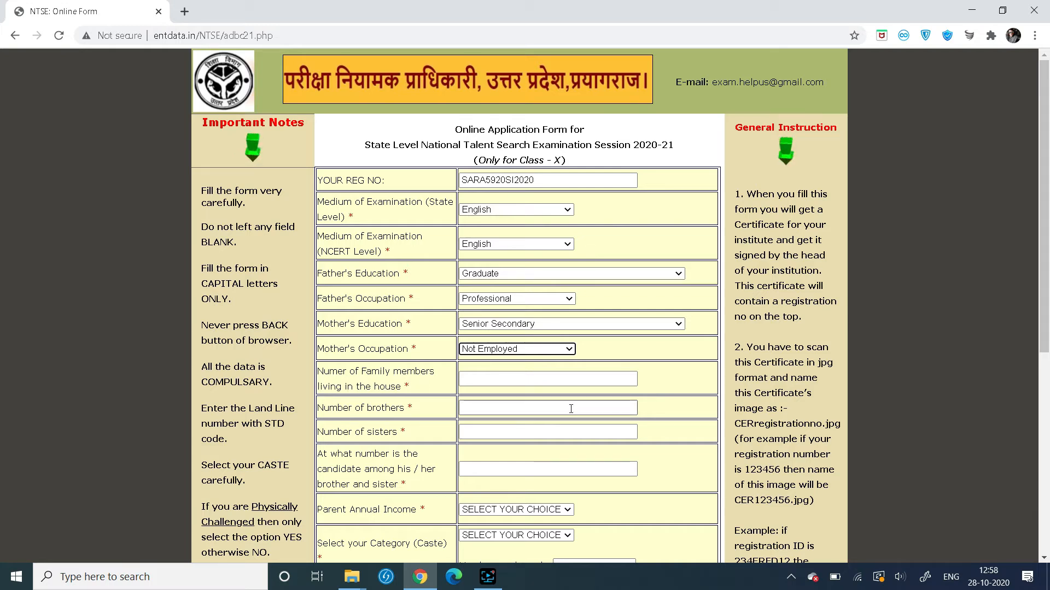
# Record 6 family members, 2 brothers, 3 sisters, position 2, and income 200001 - 300000
pyautogui.click(560, 382)
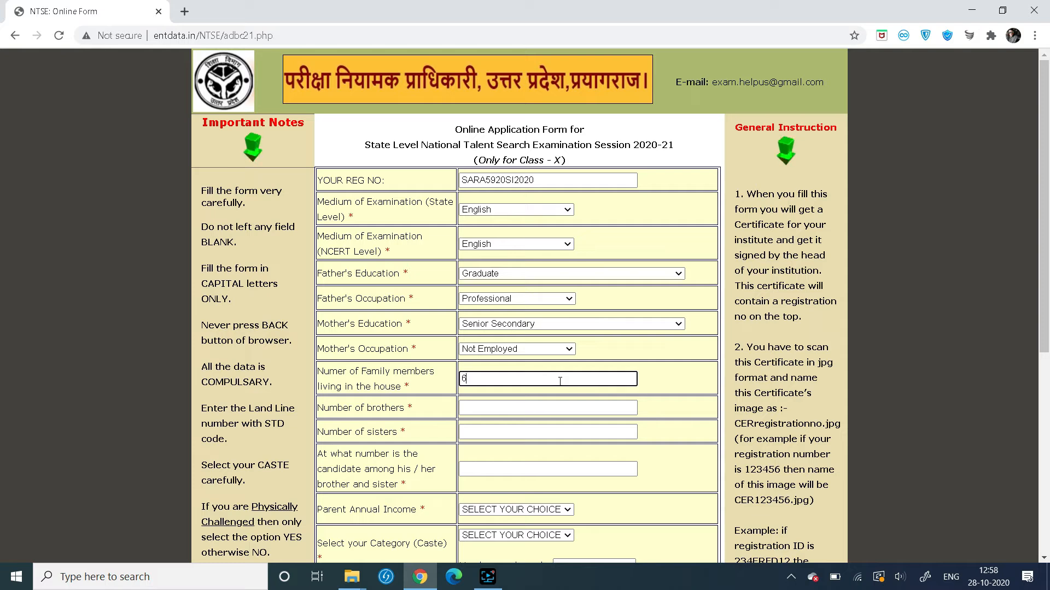
pyautogui.click(537, 409)
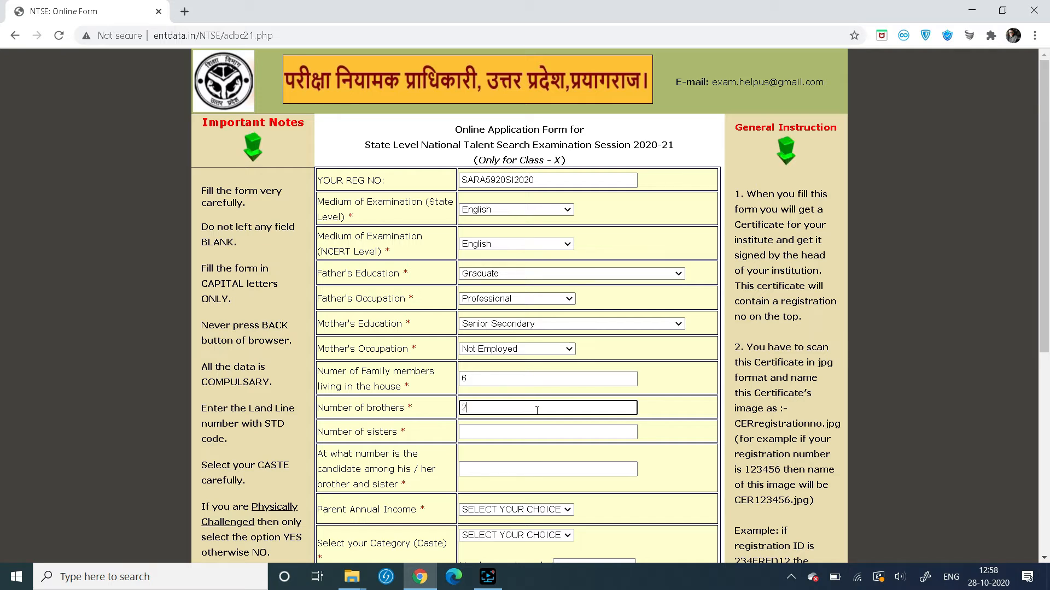
pyautogui.click(533, 436)
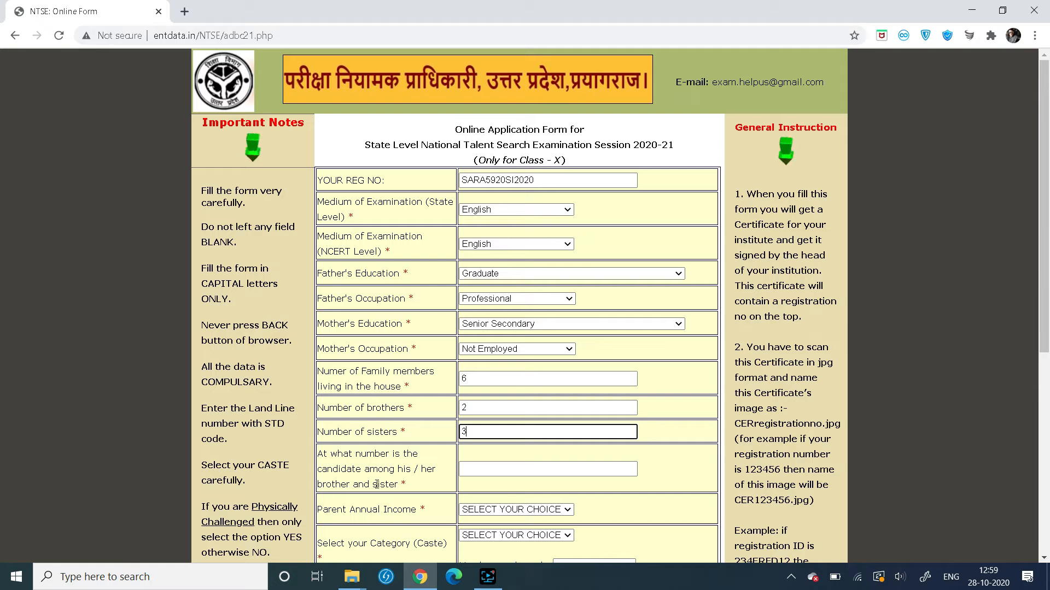
pyautogui.click(479, 469)
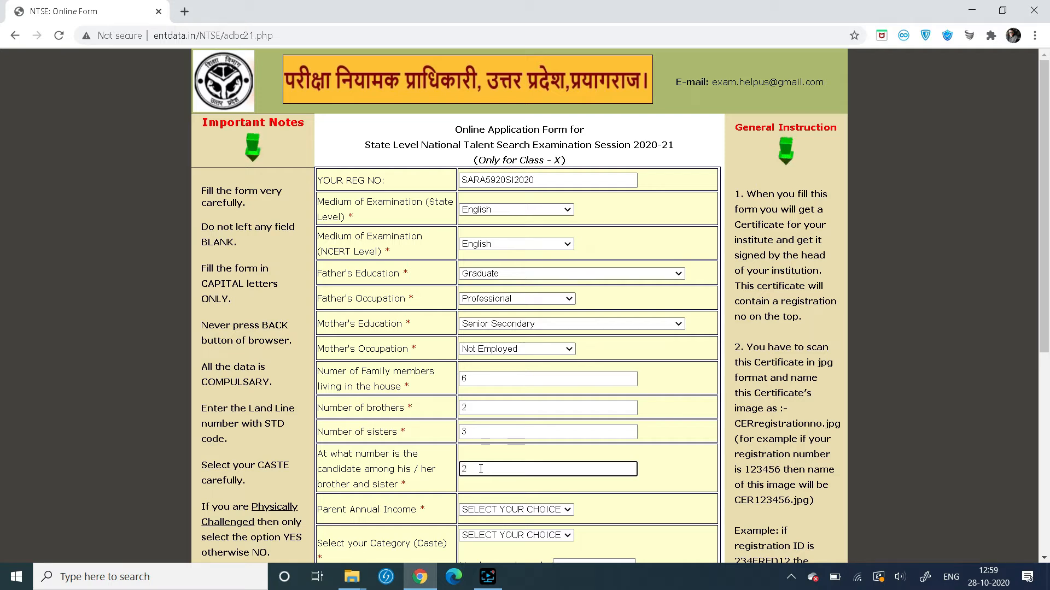
pyautogui.click(546, 510)
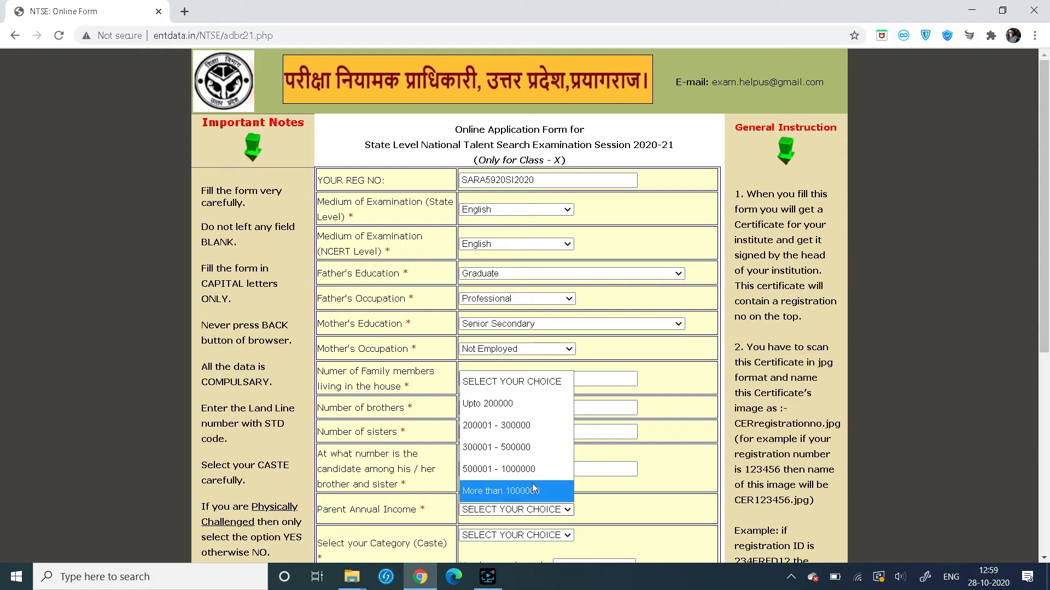
pyautogui.click(531, 425)
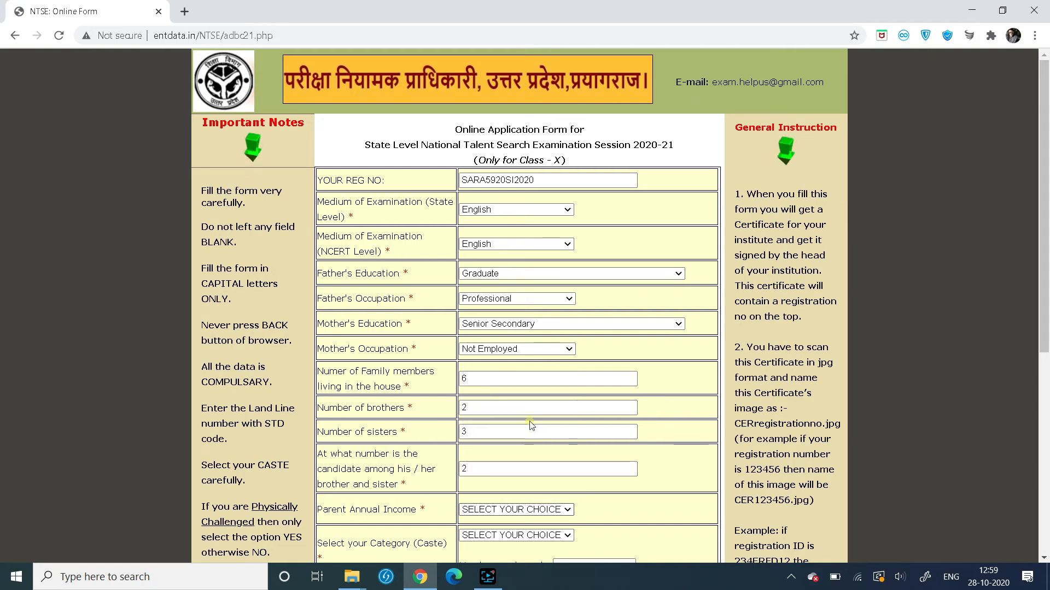
pyautogui.click(656, 529)
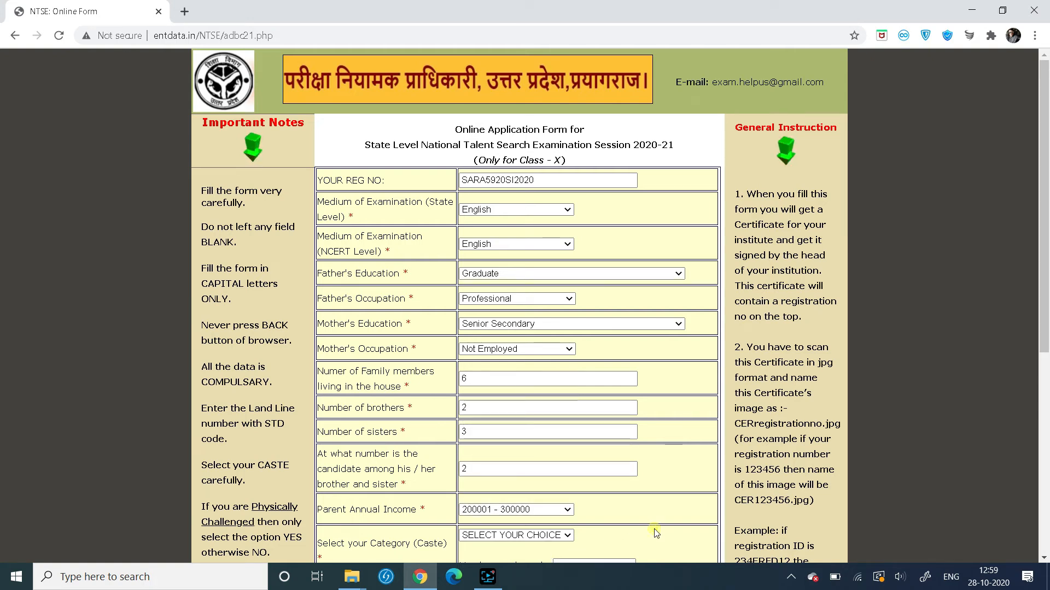
# Set the caste category to OBC
pyautogui.scroll(-1, 651, 528)
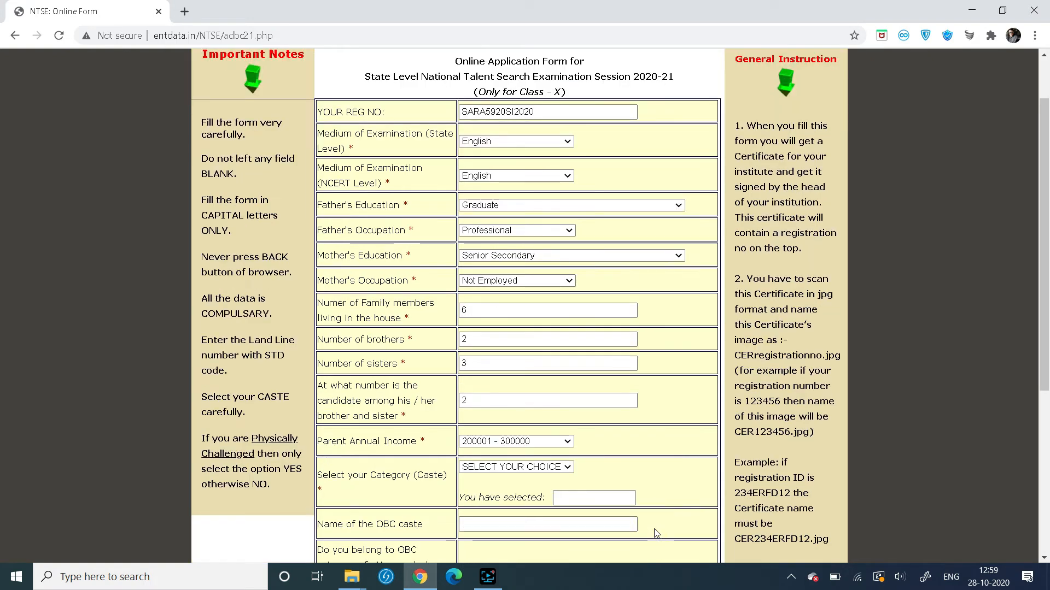
pyautogui.click(511, 467)
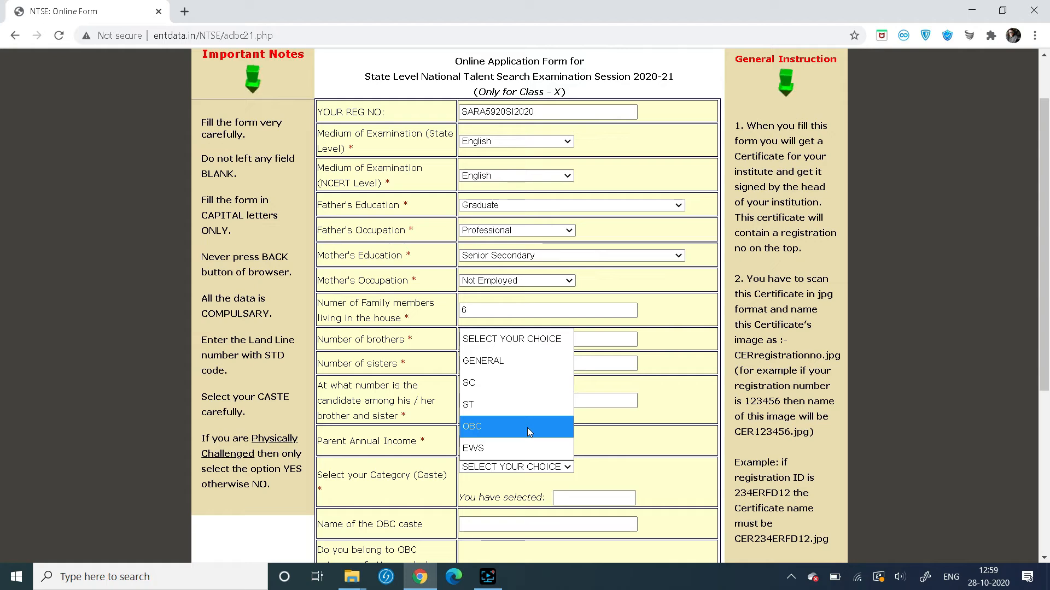
pyautogui.click(517, 358)
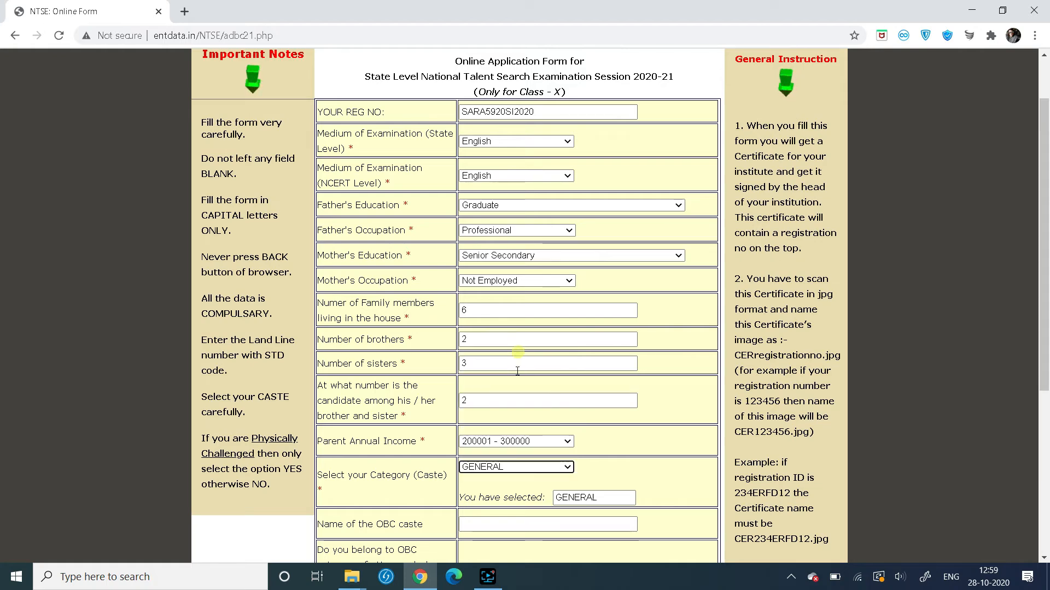
pyautogui.scroll(-4, 638, 451)
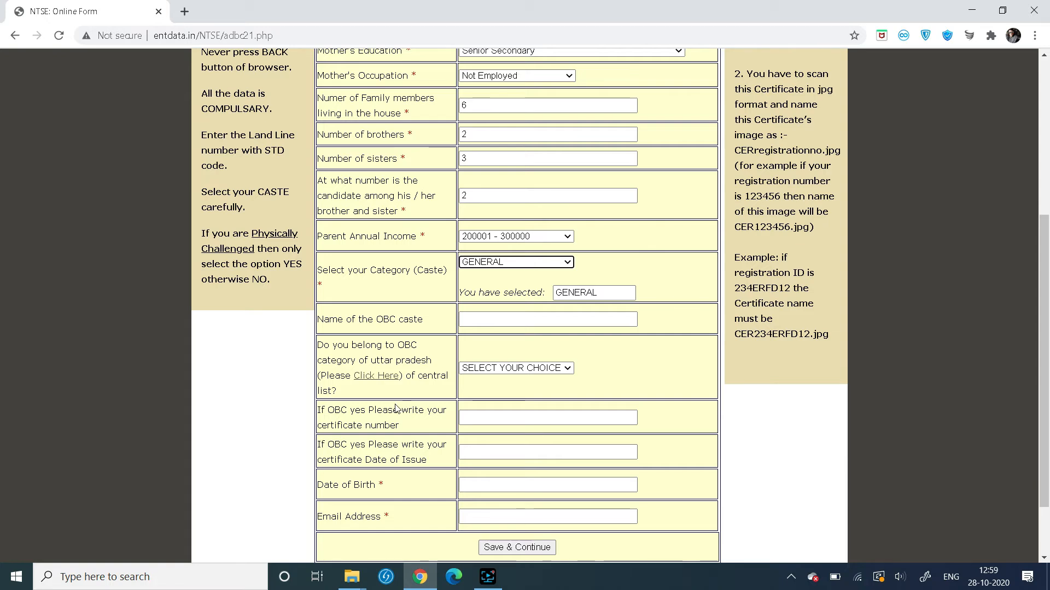
pyautogui.scroll(-2, 395, 408)
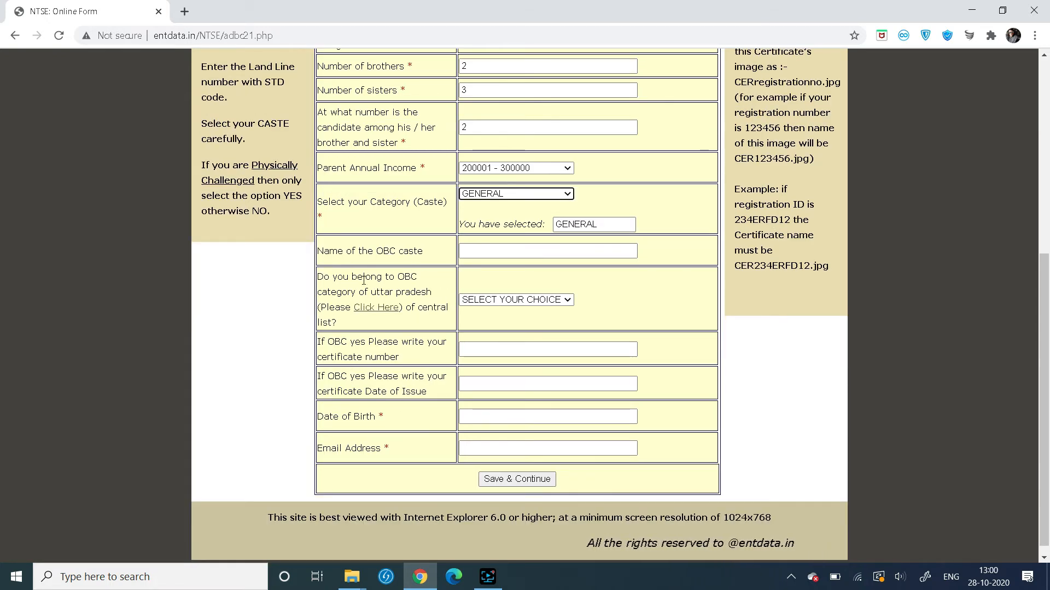
pyautogui.click(514, 193)
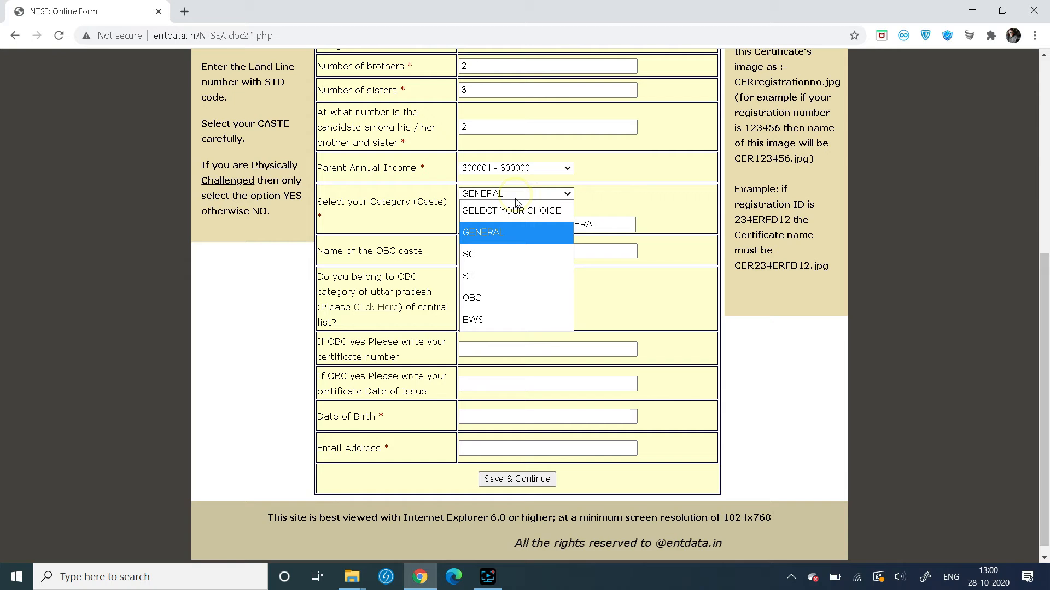
pyautogui.click(509, 260)
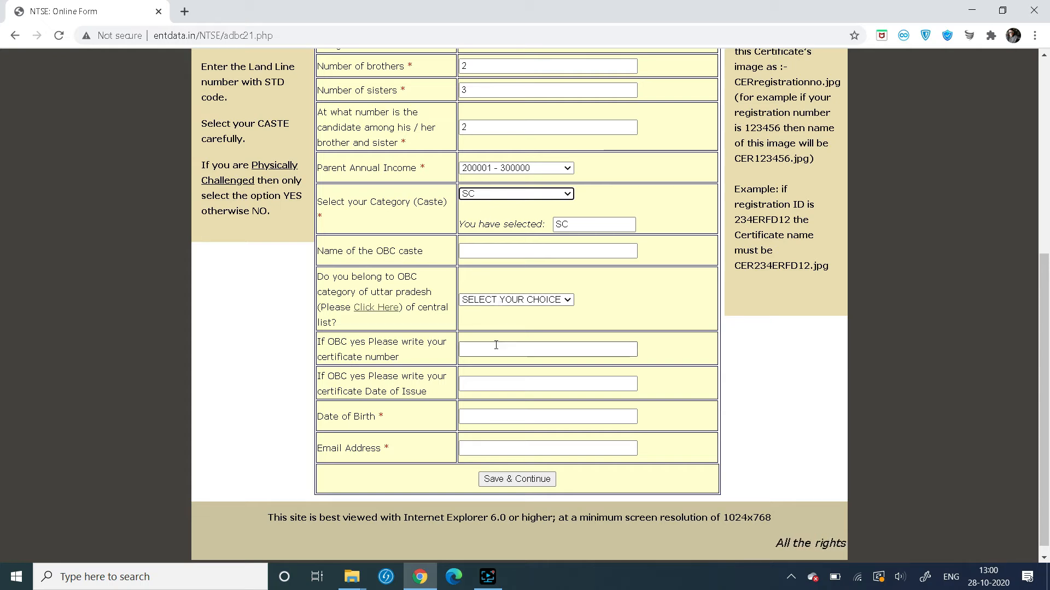
pyautogui.press('o')
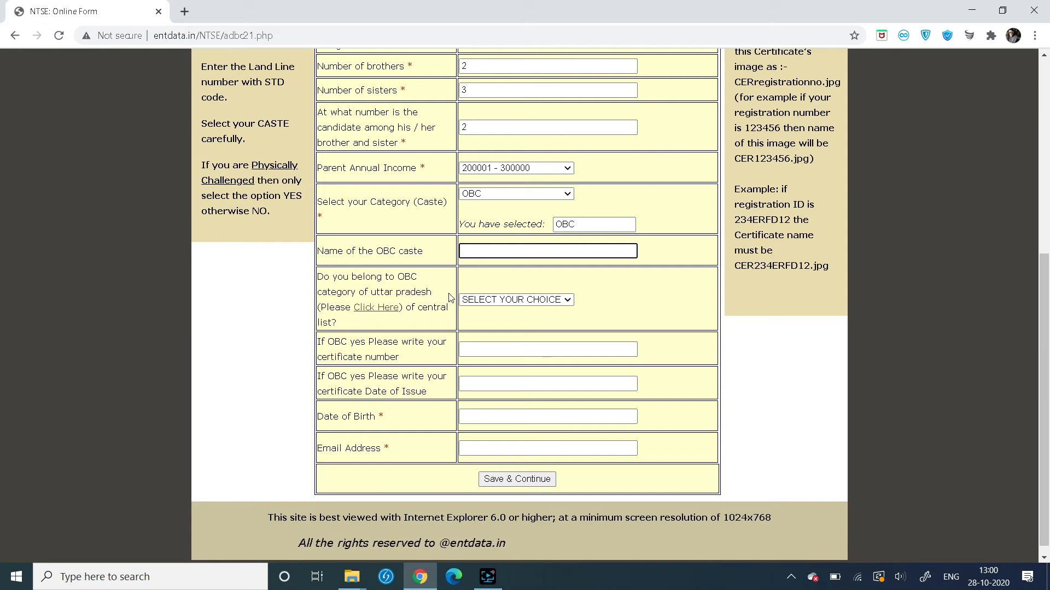
# Answer NO to the Uttar Pradesh OBC central-list question
pyautogui.click(492, 299)
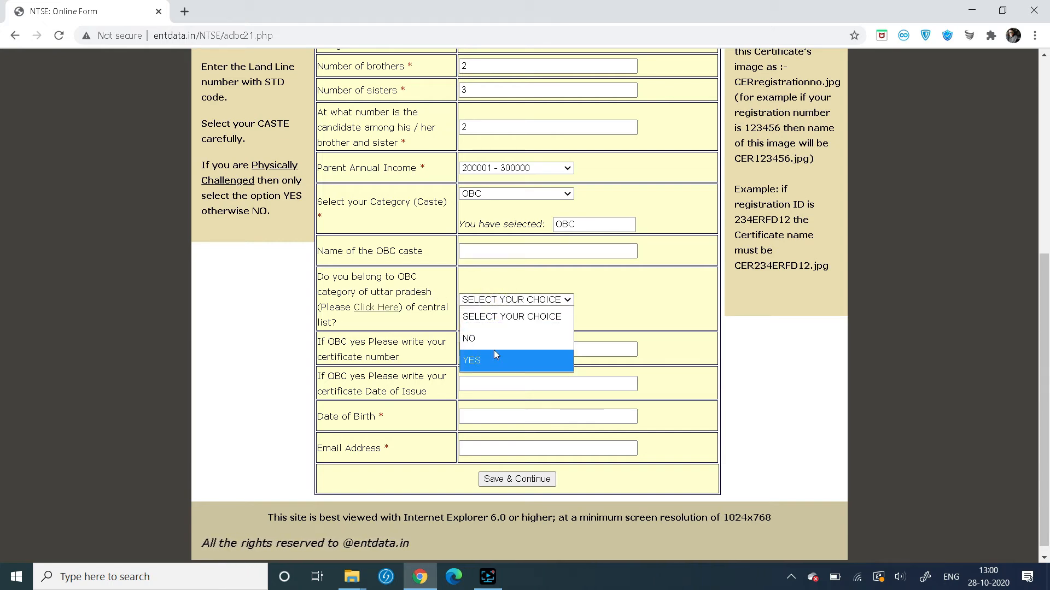
pyautogui.click(493, 362)
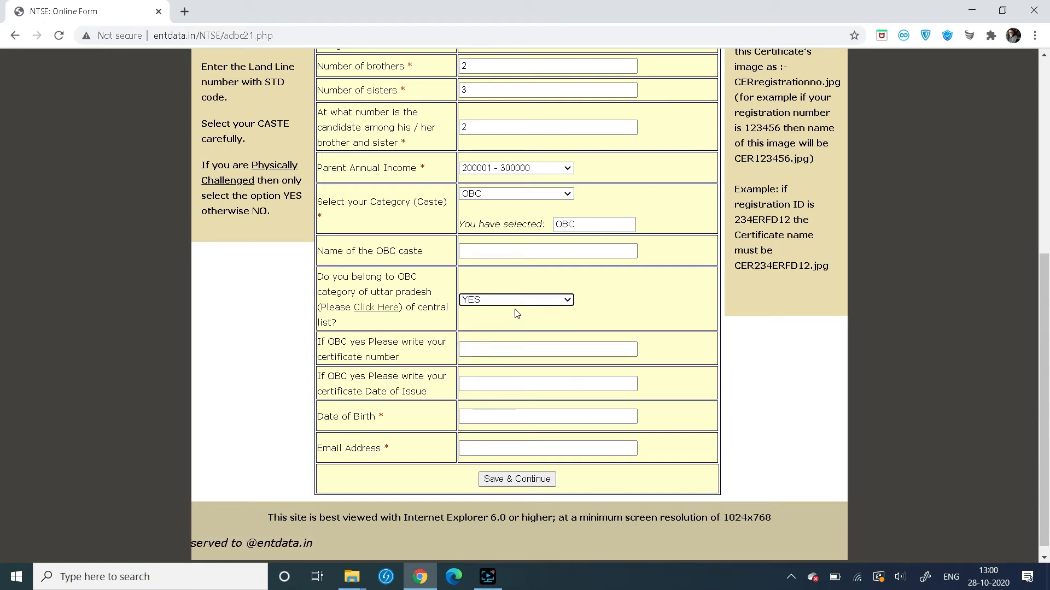
pyautogui.click(514, 300)
pyautogui.click(507, 341)
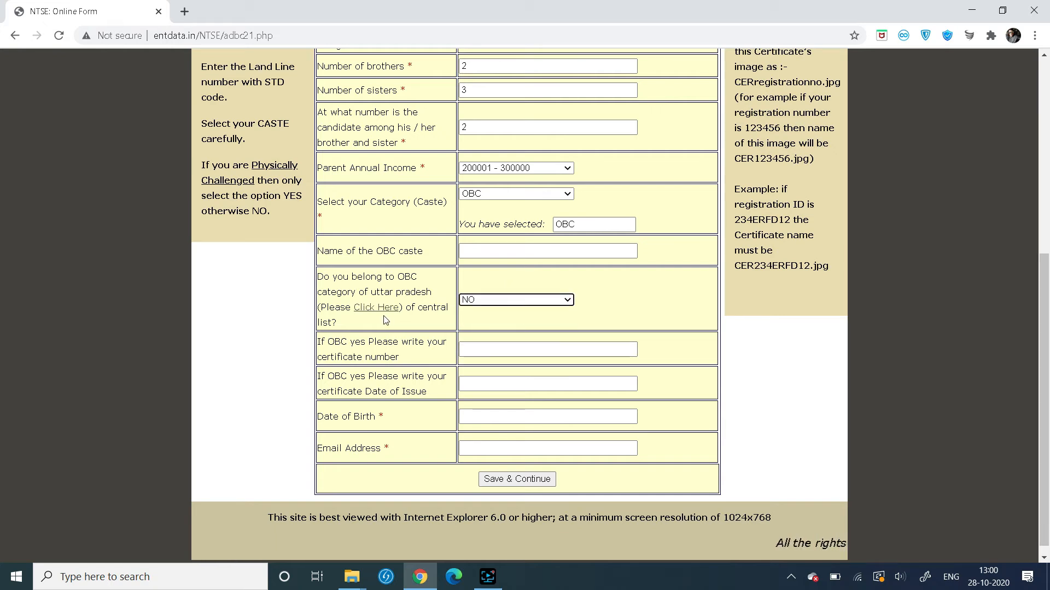
pyautogui.click(478, 350)
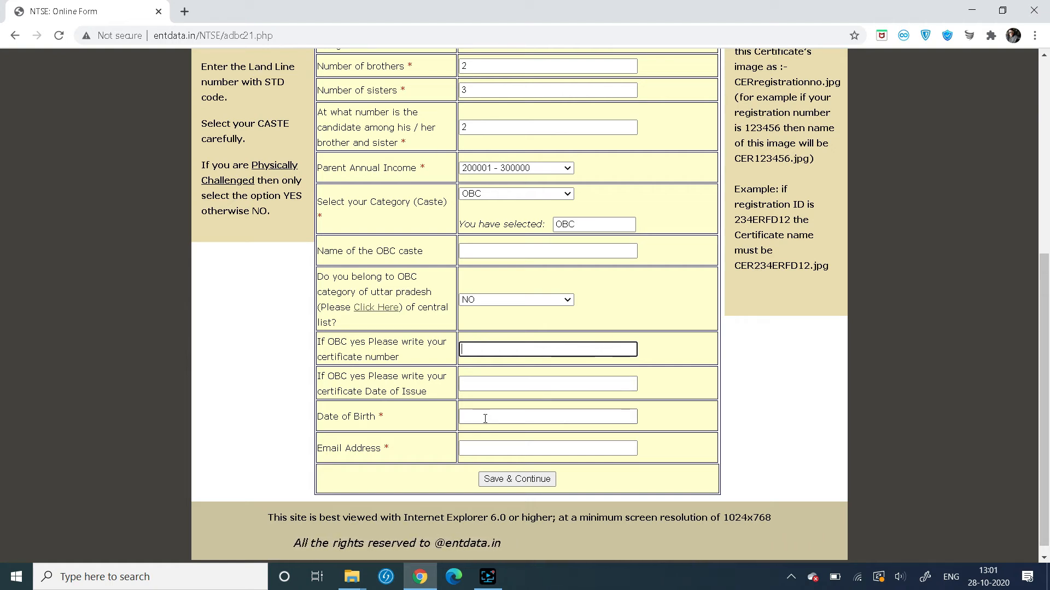
pyautogui.click(523, 417)
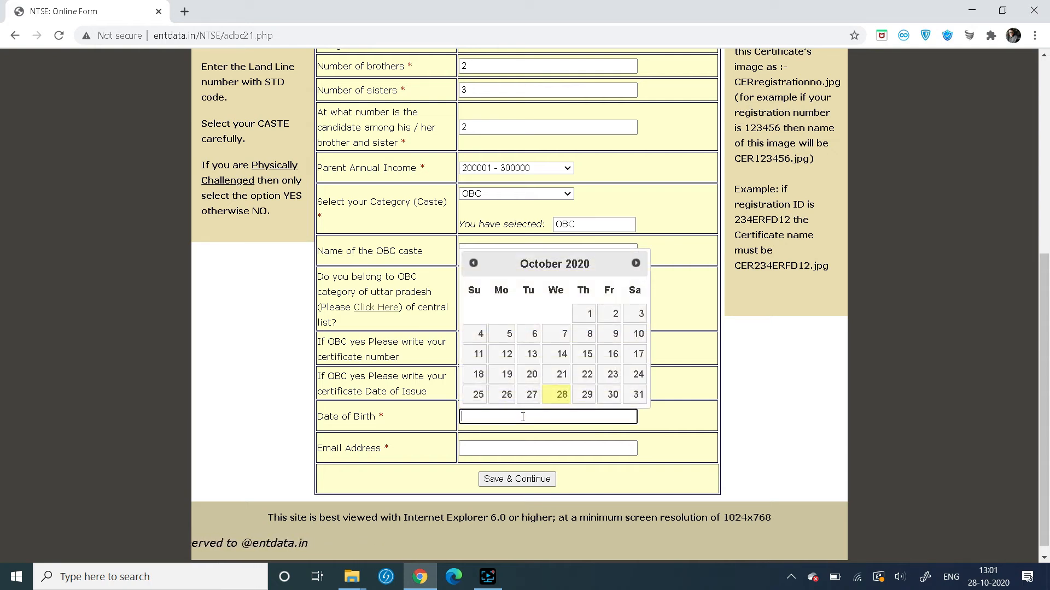
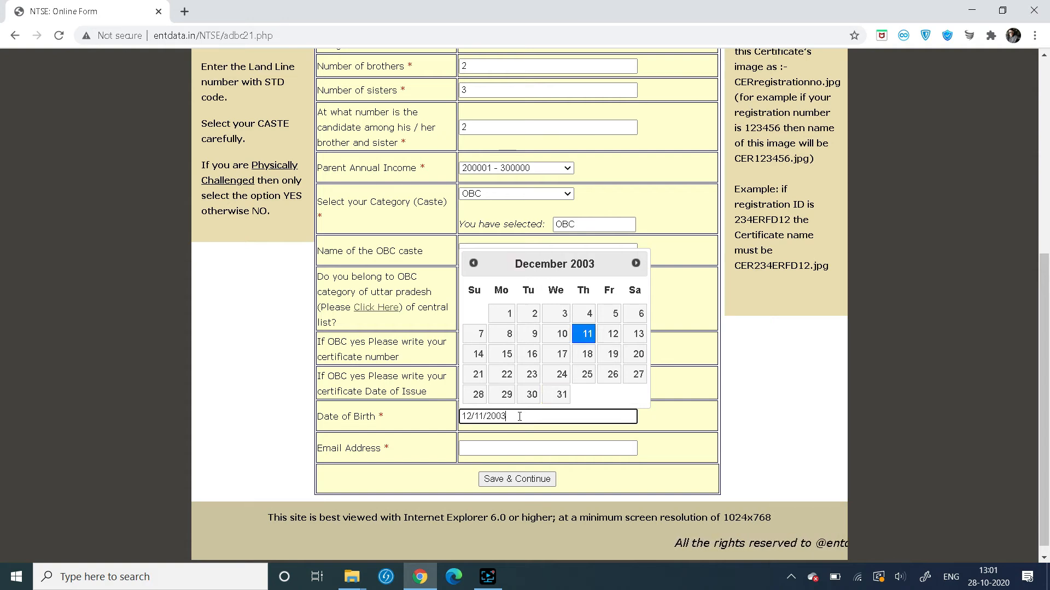
pyautogui.click(587, 334)
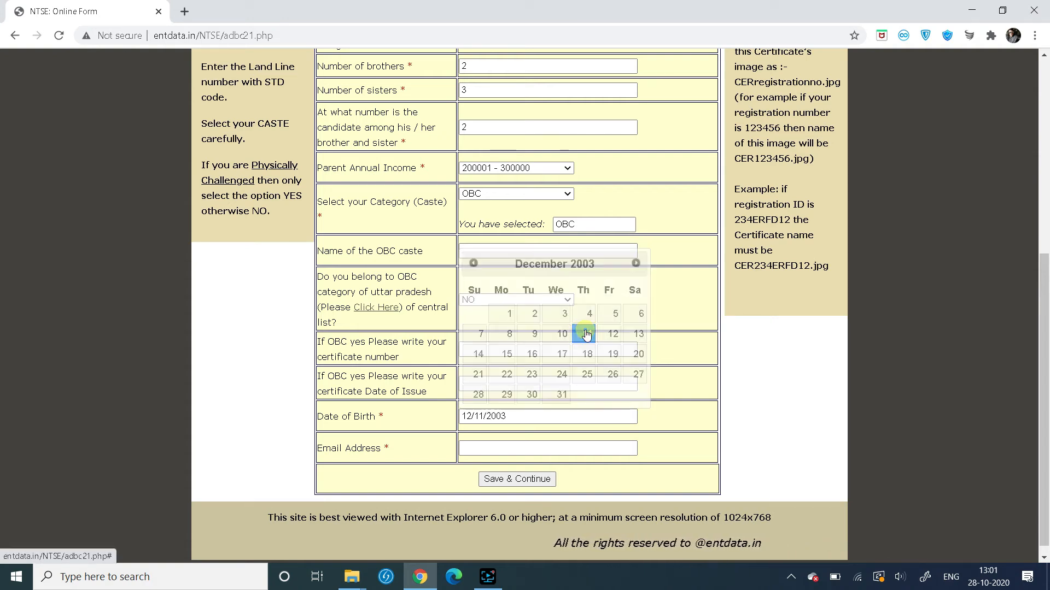
pyautogui.click(498, 448)
pyautogui.click(498, 448)
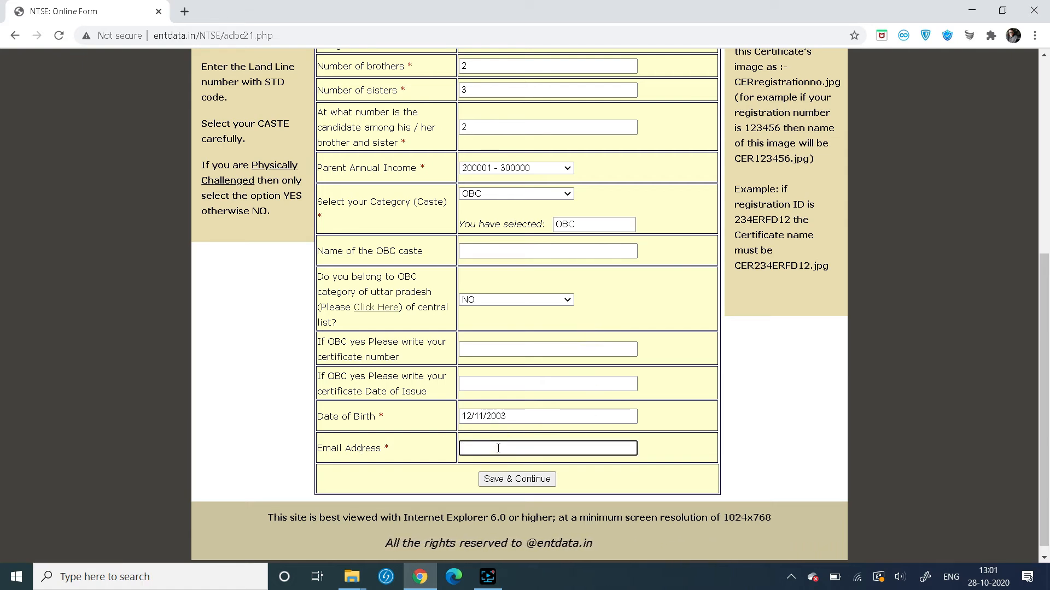
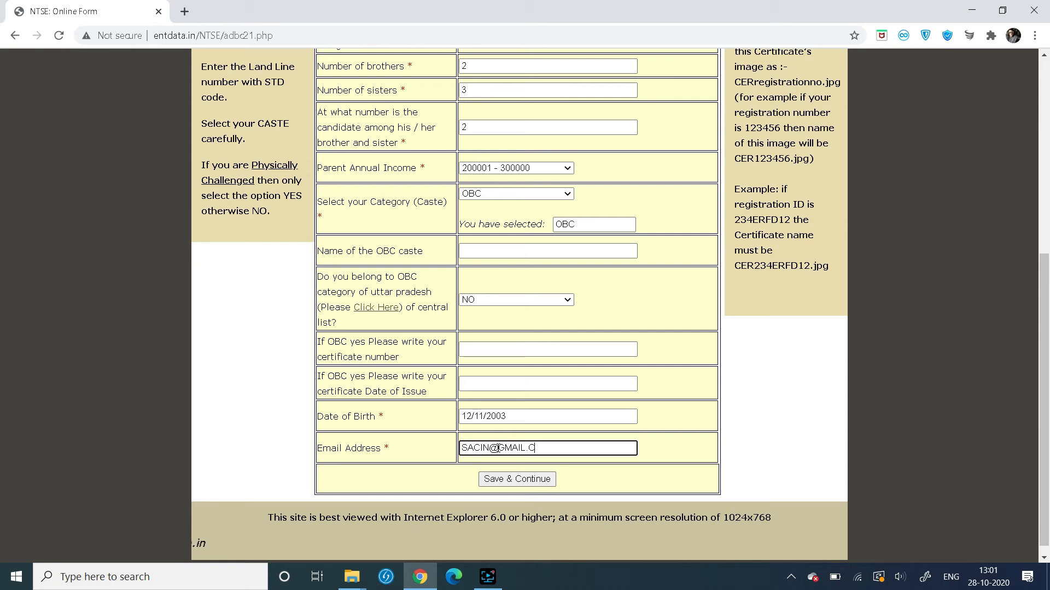
# Save the completed NTSE form and submit it to open the State Level NTSE 2020-21 certificate
pyautogui.click(513, 481)
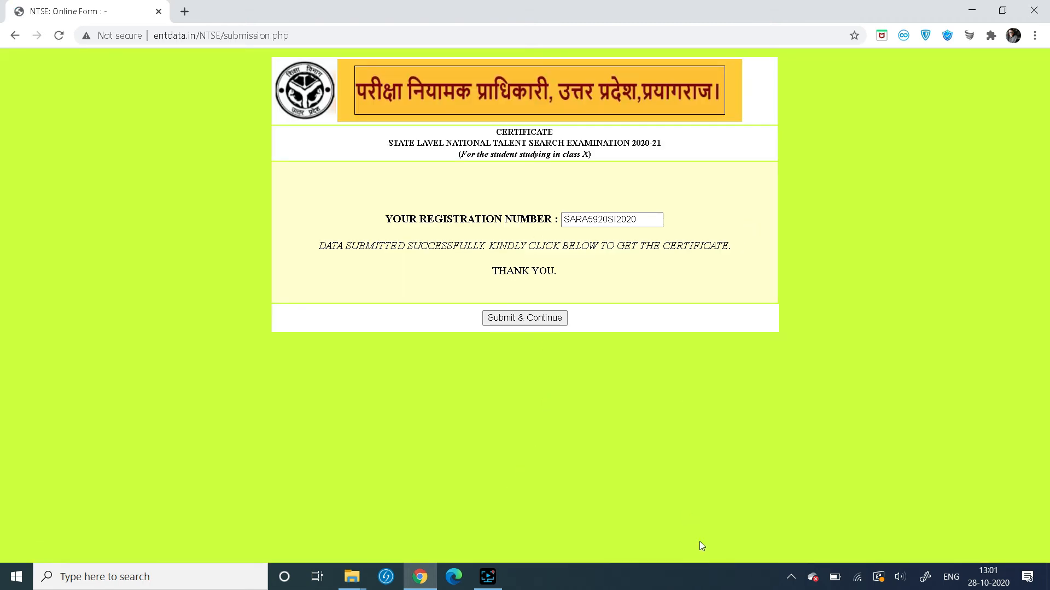
pyautogui.click(520, 323)
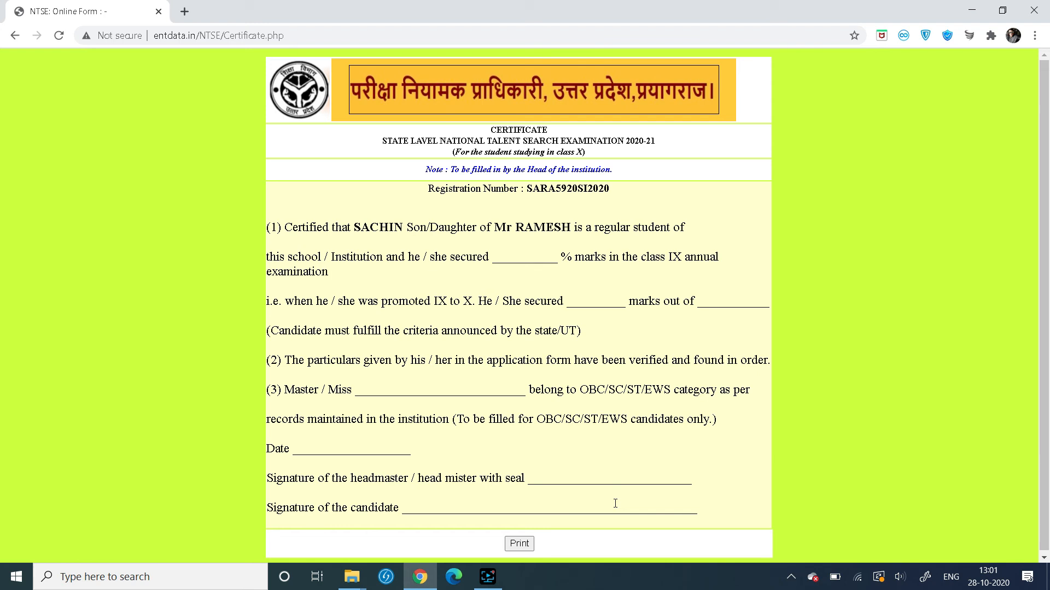
# Print the NTSE certificate with the destination set to Save as PDF
pyautogui.click(520, 544)
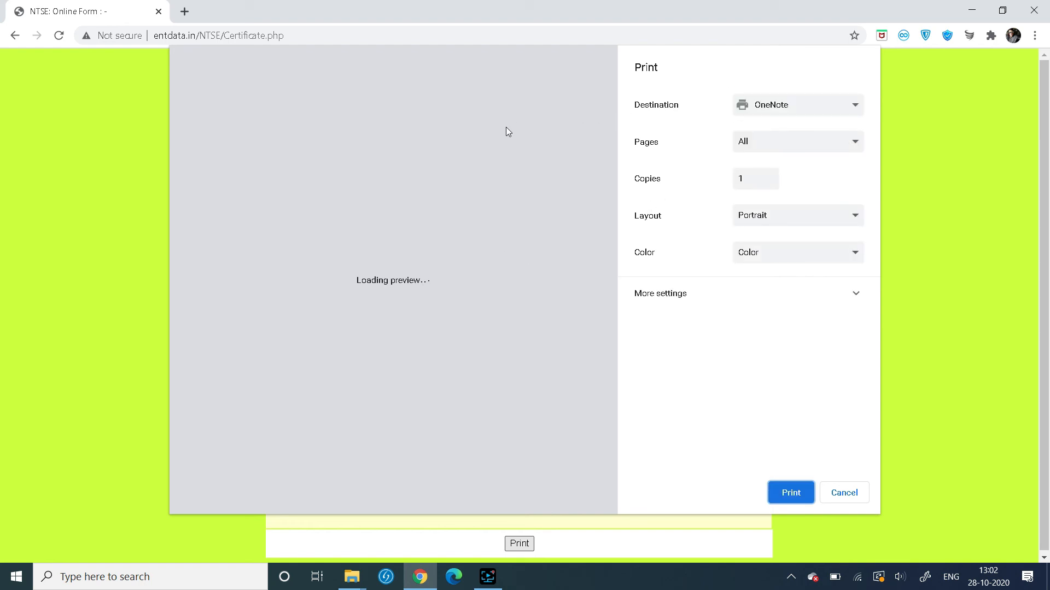
pyautogui.click(808, 111)
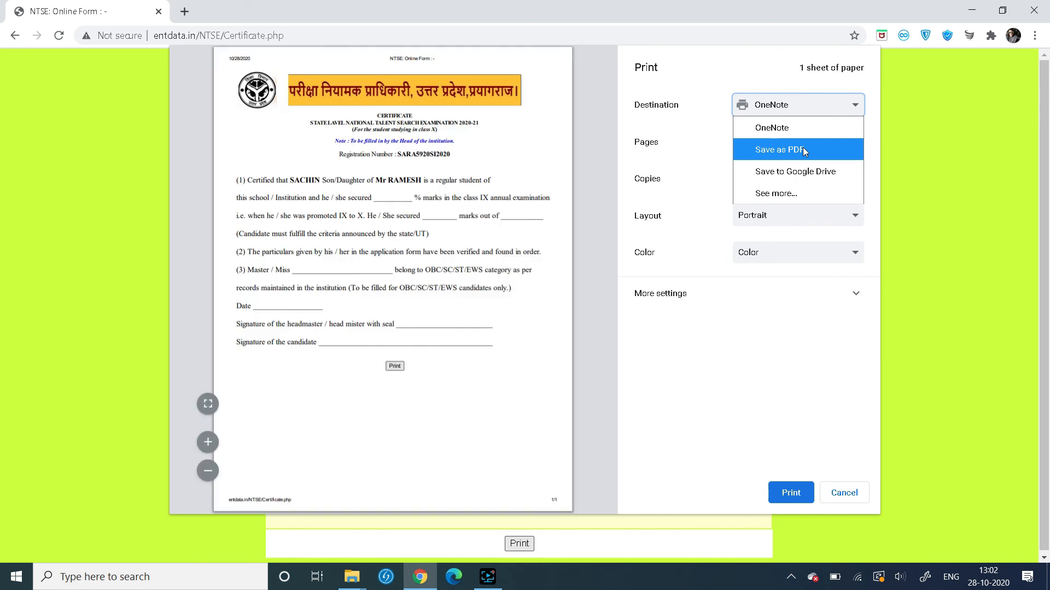
pyautogui.click(804, 148)
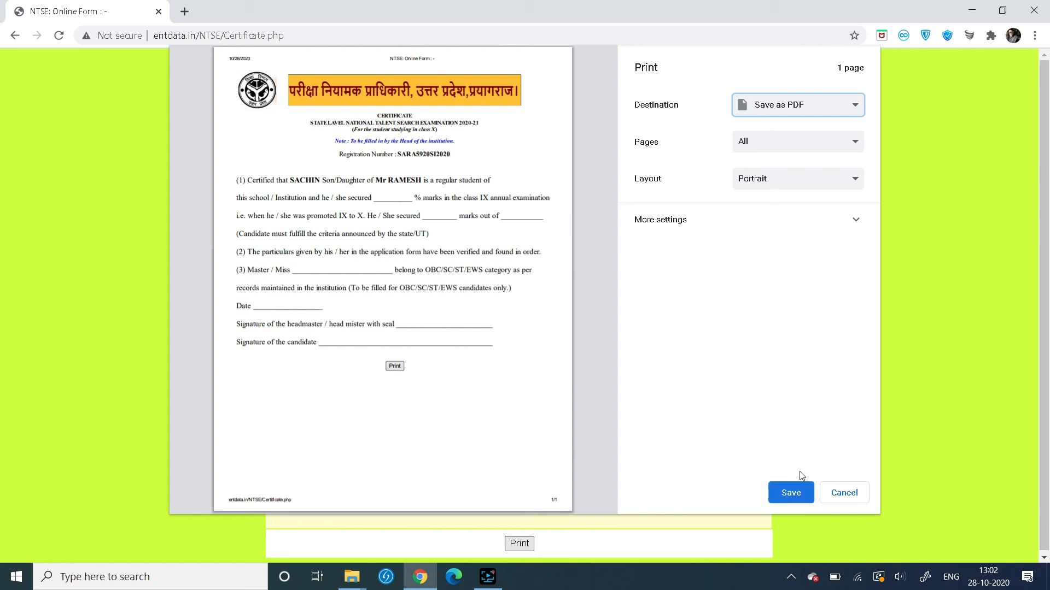
pyautogui.click(792, 496)
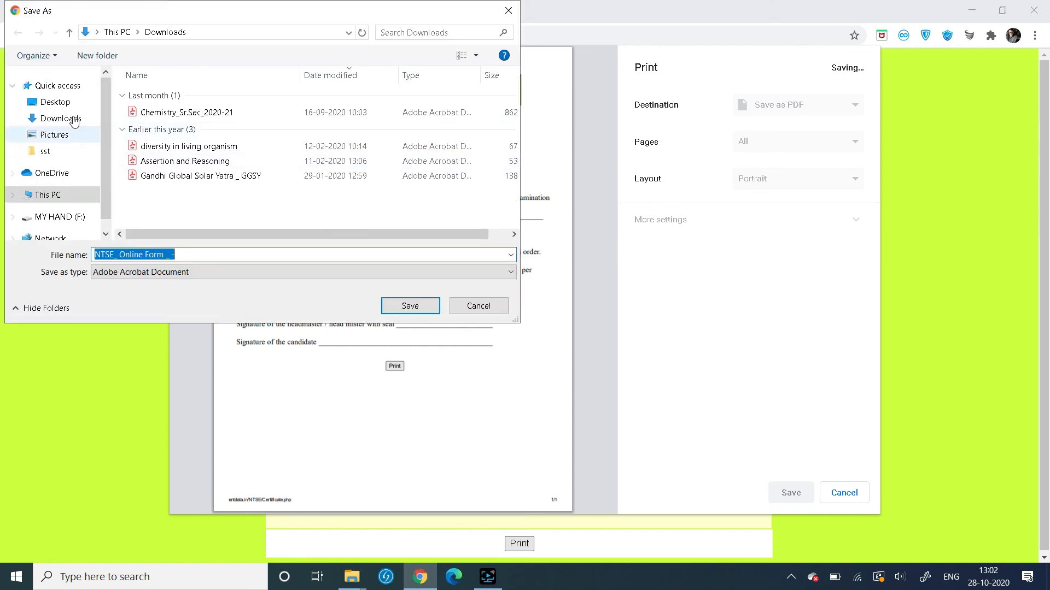
# Save the certificate PDF in the Desktop folder, then head back to the application home page
pyautogui.click(56, 101)
pyautogui.click(251, 254)
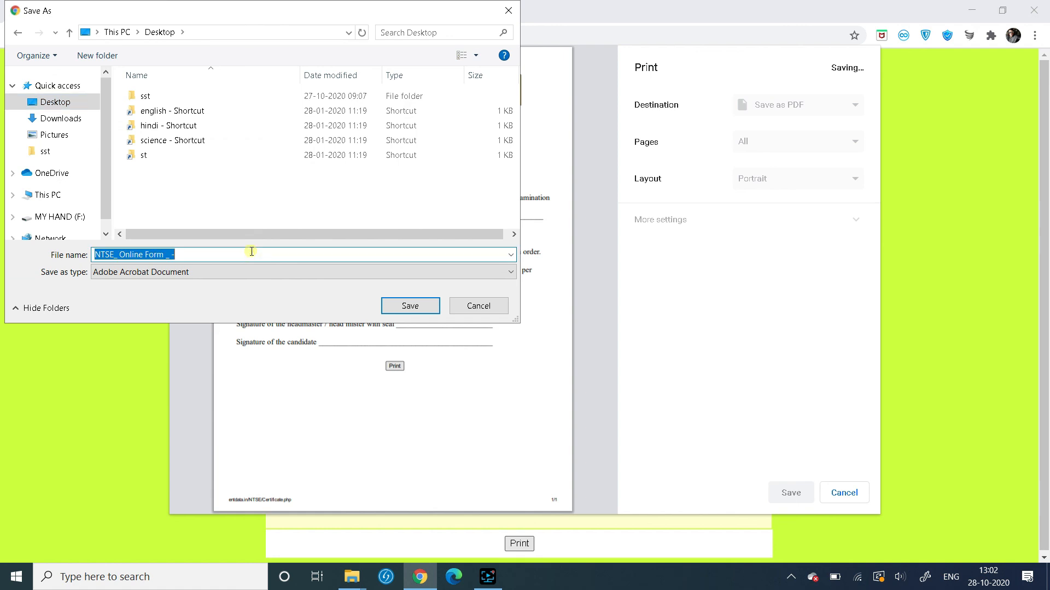
pyautogui.click(409, 305)
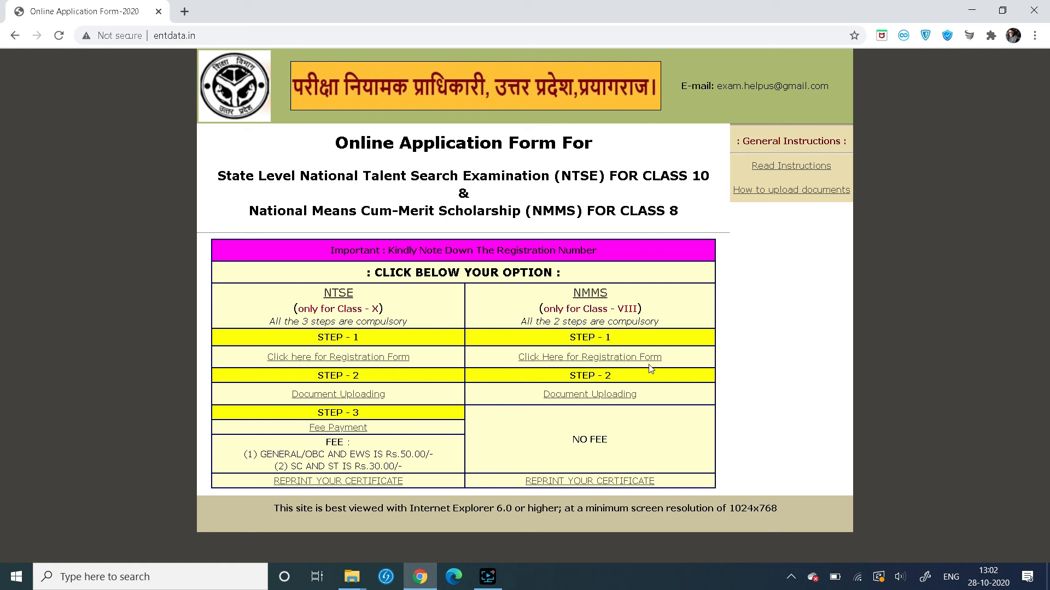
pyautogui.hotkey('ctrl', 'k')
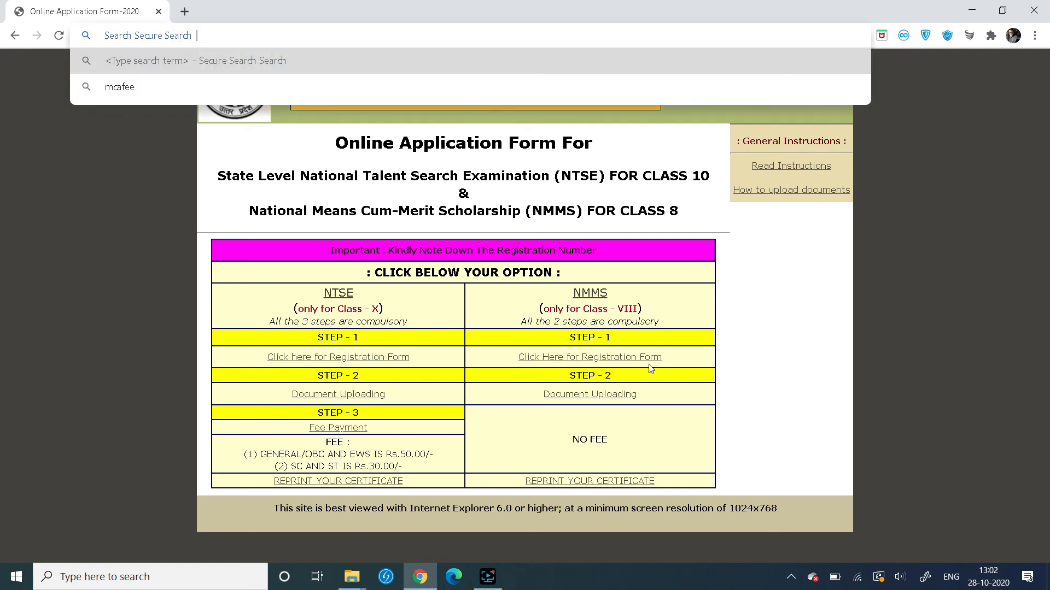